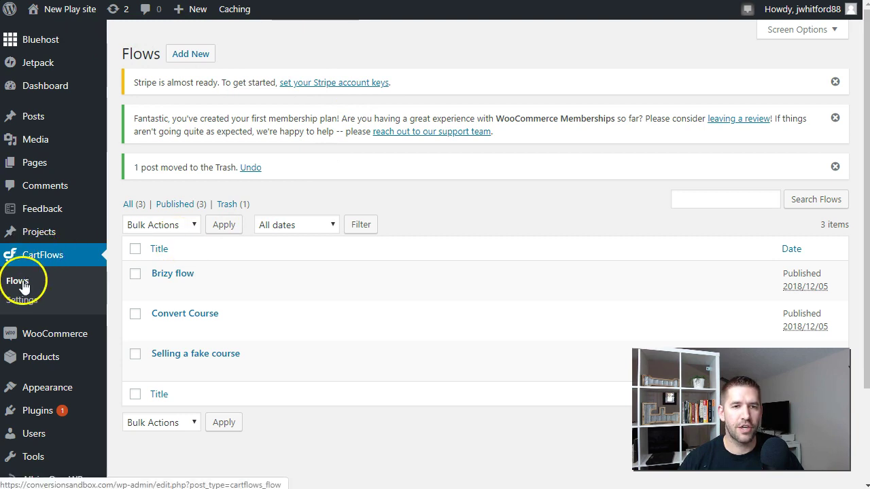
Create a new flow from the blank Canvas template in the Divi set of the Flows Library
left_click(194, 58)
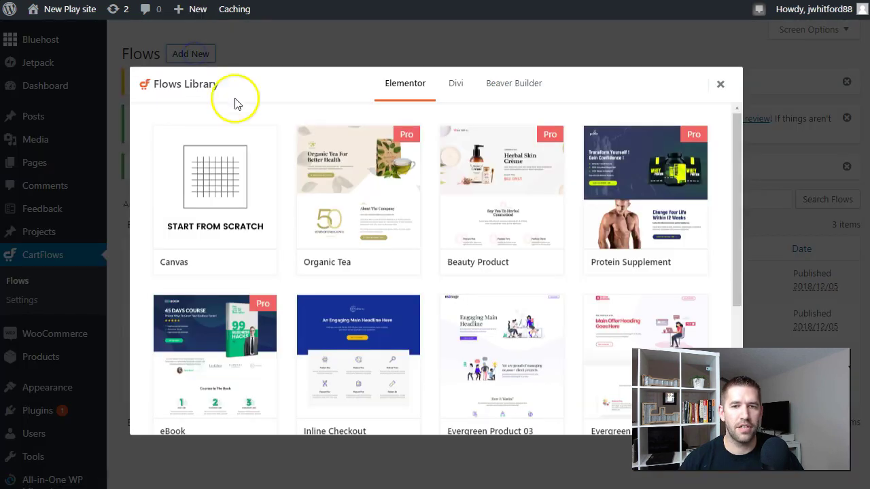
left_click(457, 85)
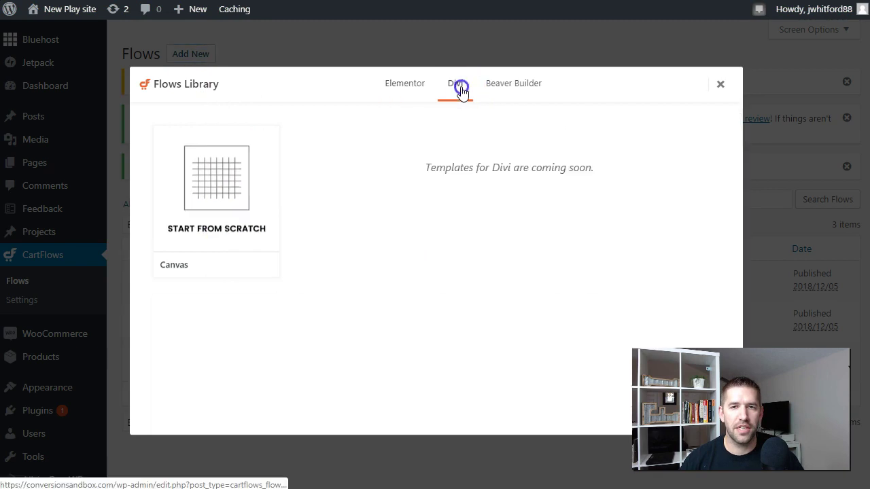
left_click(528, 84)
left_click(451, 85)
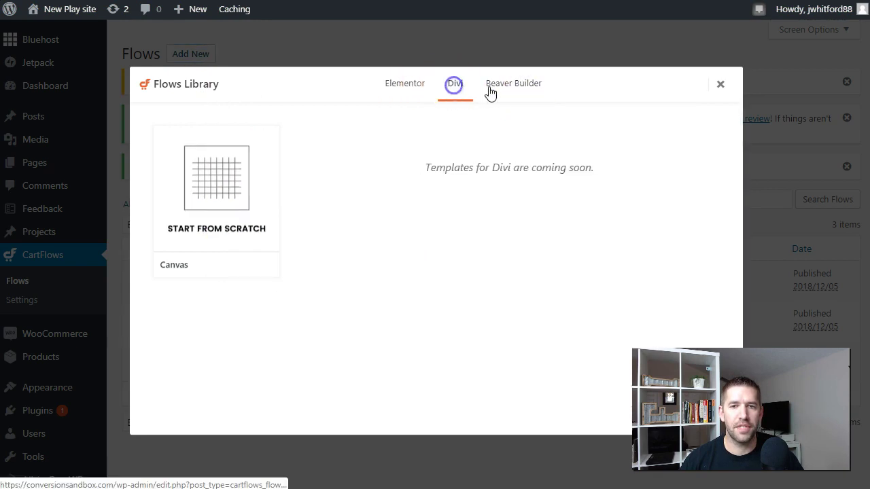
left_click(511, 87)
left_click(450, 86)
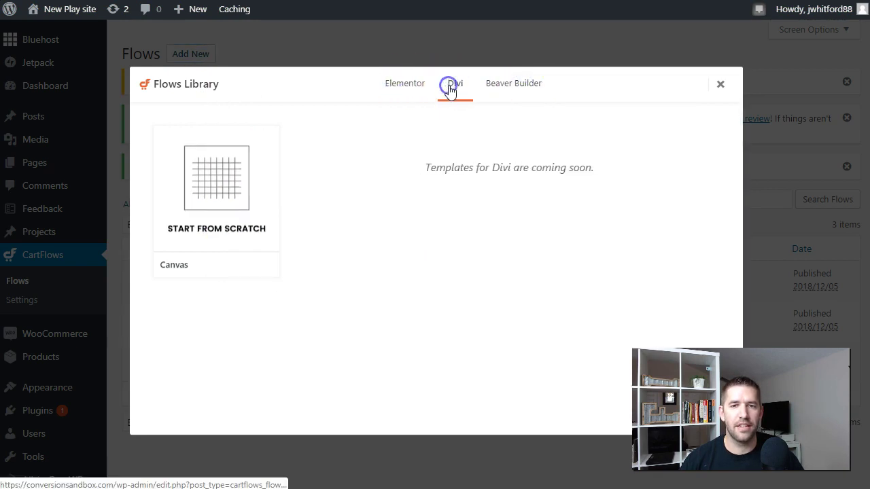
left_click(403, 87)
left_click(455, 88)
mouse_move(258, 252)
left_click(239, 268)
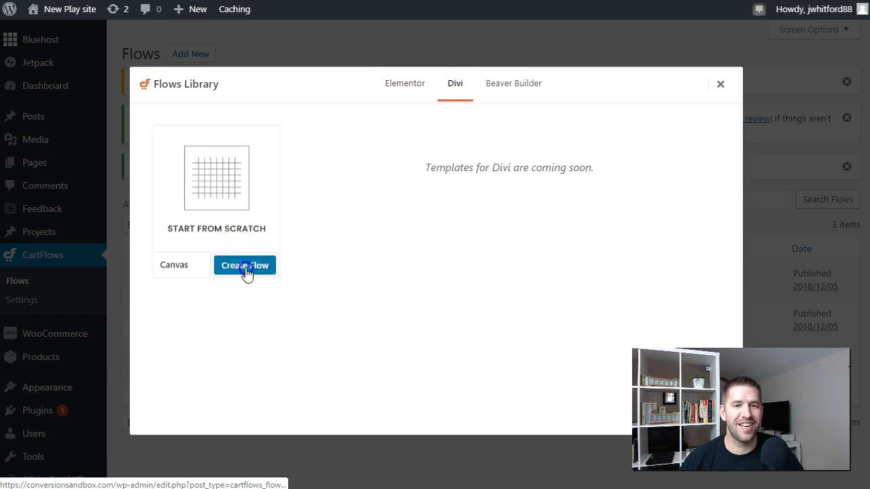
Title the flow "Divi OTO Offer"
left_click(299, 181)
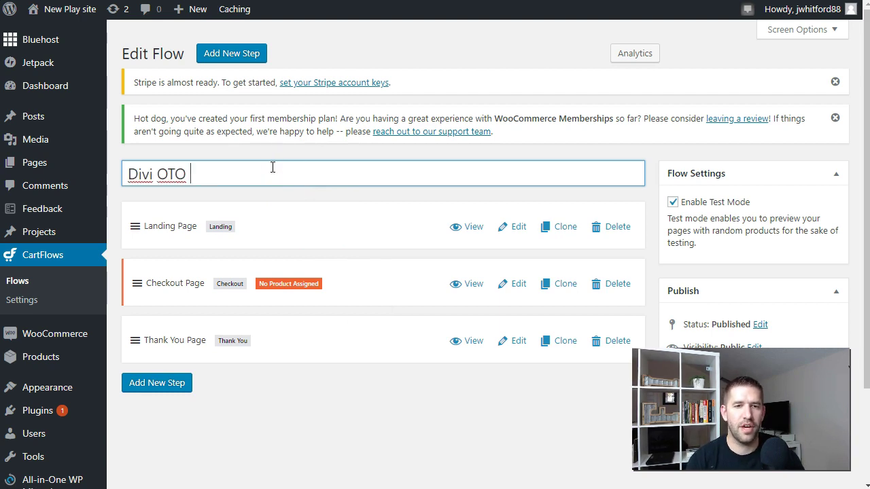
left_click(283, 205)
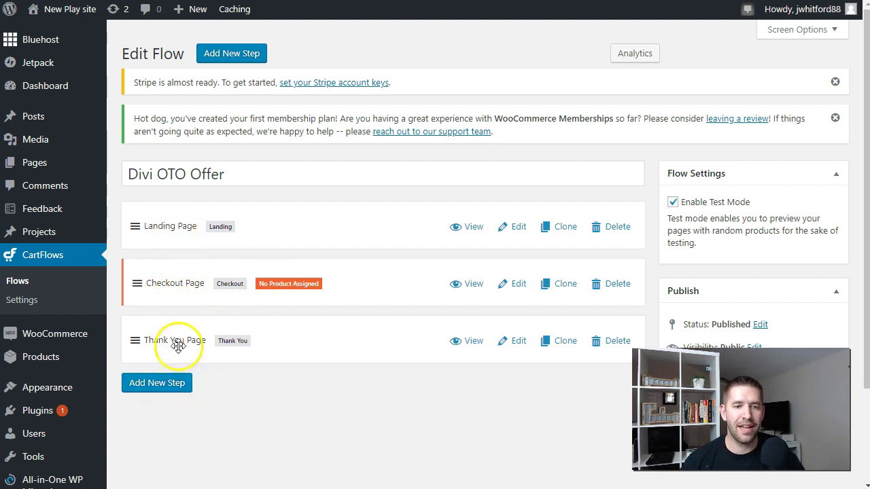
Add a blank landing step from the Elementor templates and stay on the page with its unsaved changes
left_click(167, 382)
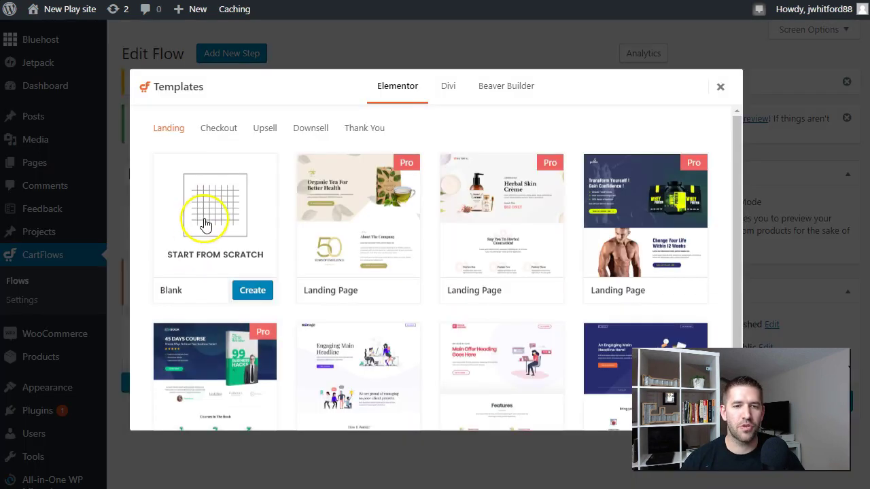
left_click(252, 292)
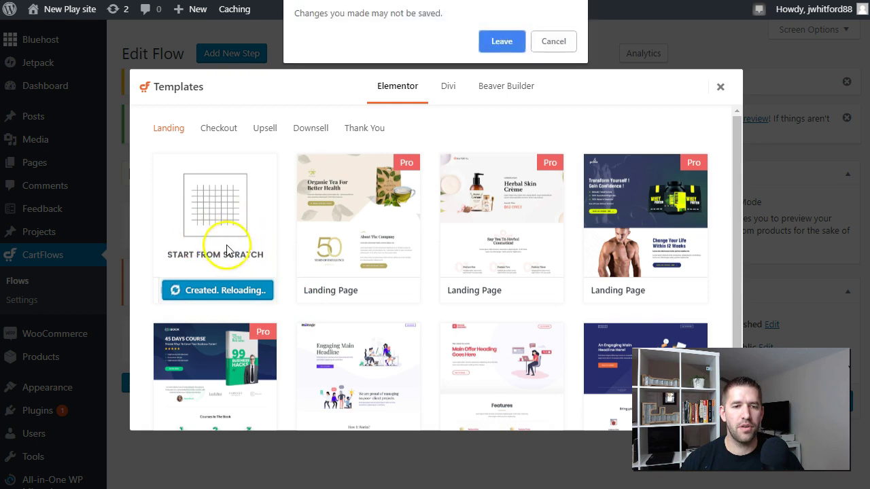
left_click(547, 43)
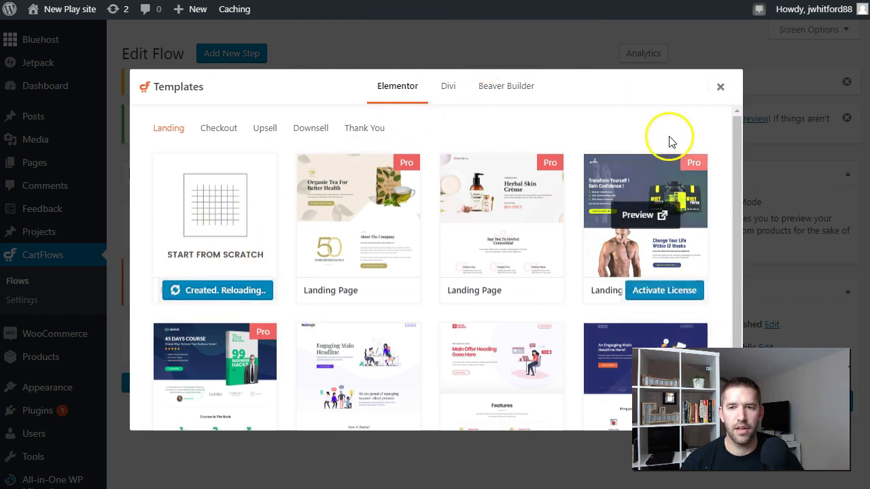
Add a blank landing step from the Divi templates and reload the flow without saving the other changes
left_click(447, 85)
left_click(248, 293)
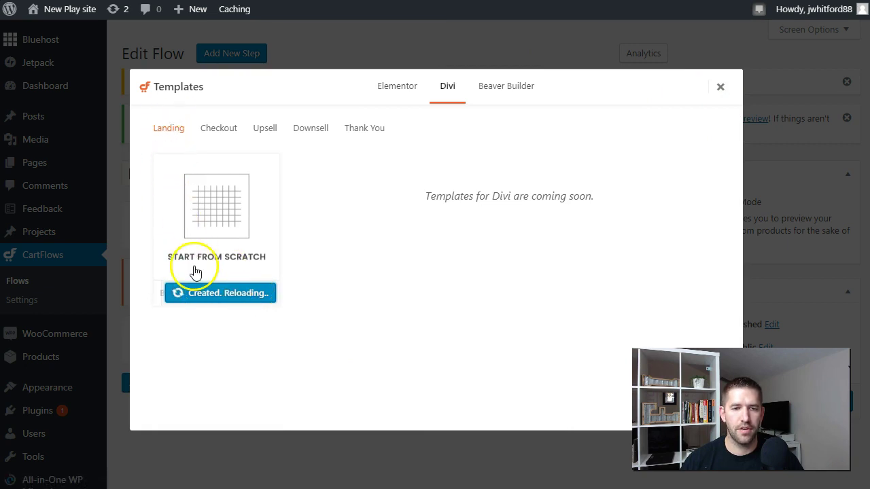
left_click(500, 62)
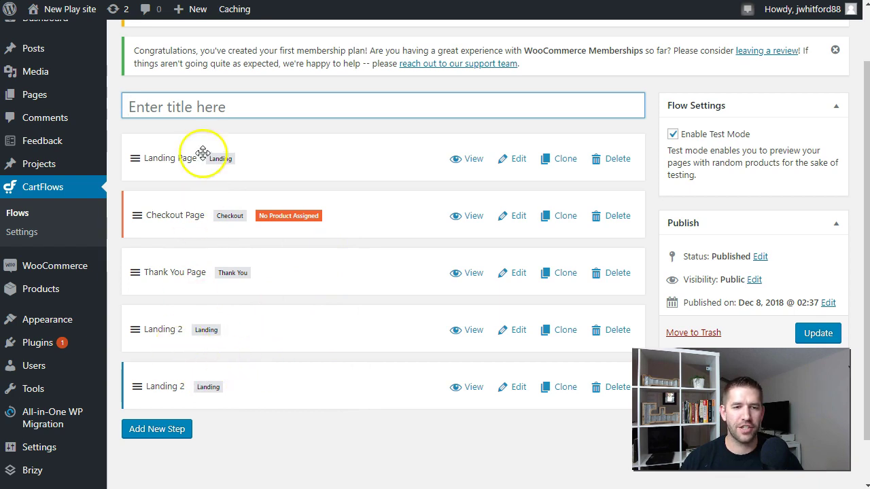
Delete the duplicate Landing 2 step at the end and move the remaining Landing 2 directly below Landing Page
left_click(615, 394)
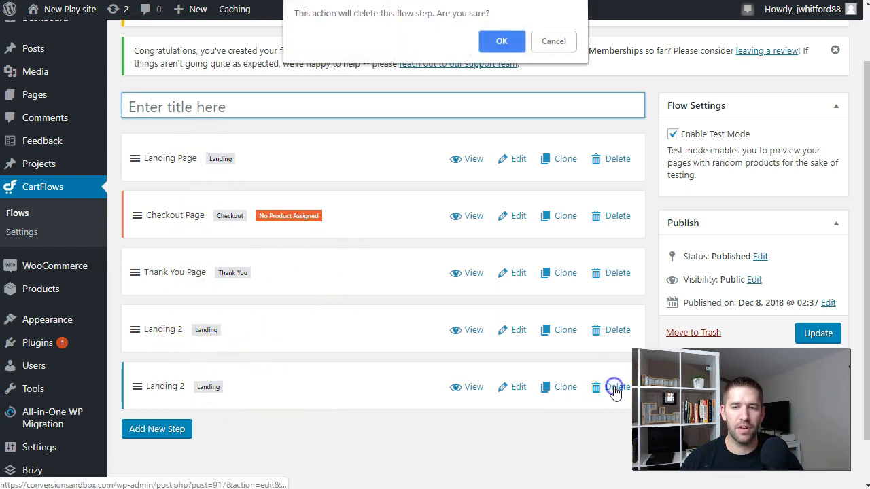
left_click(501, 39)
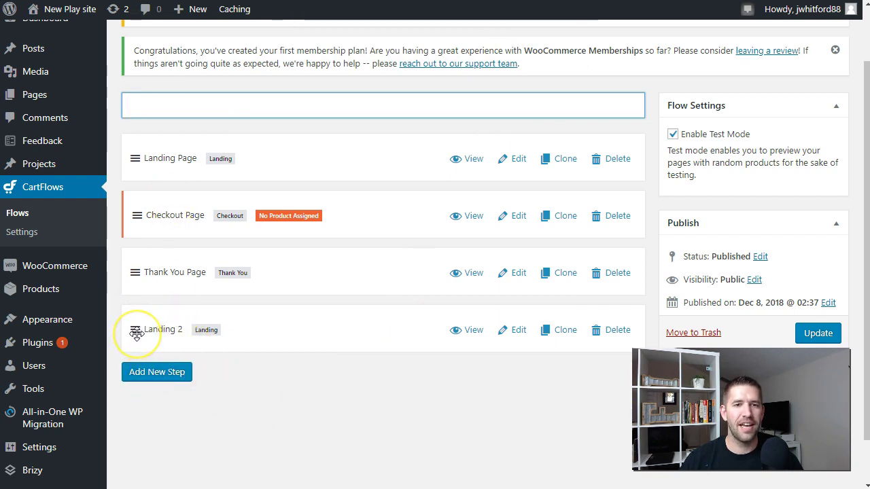
left_click_drag(137, 333, 134, 201)
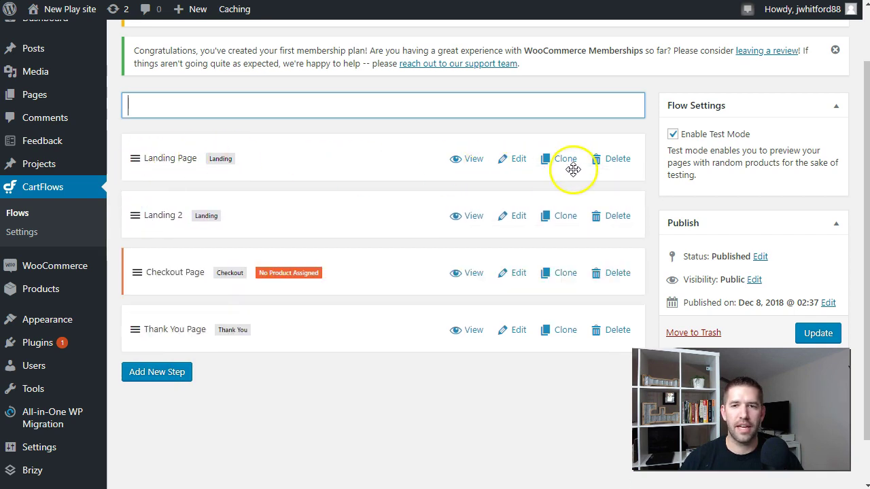
left_click(177, 160)
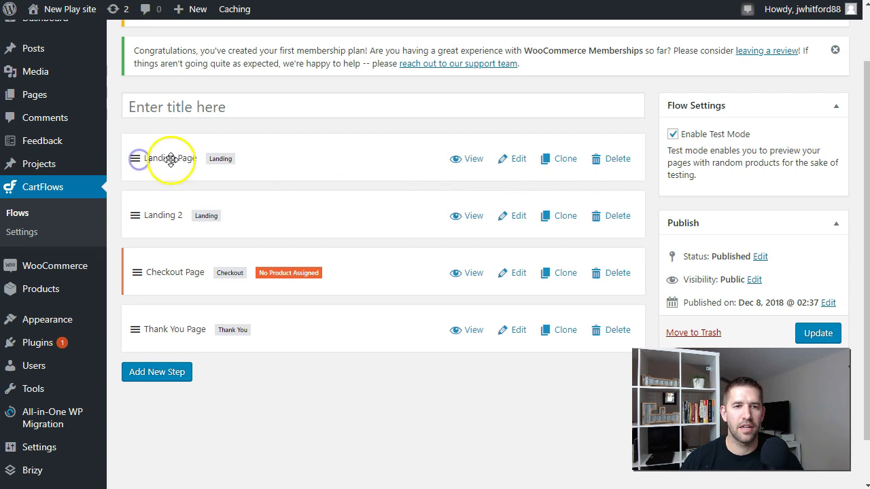
left_click(134, 159)
right_click(168, 159)
left_click(184, 132)
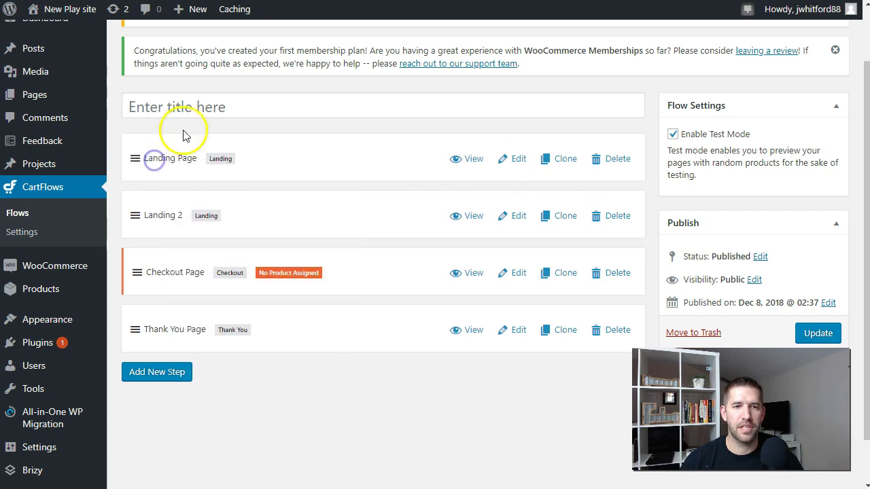
Title the flow "Divi Flow 2" and update it
left_click(190, 116)
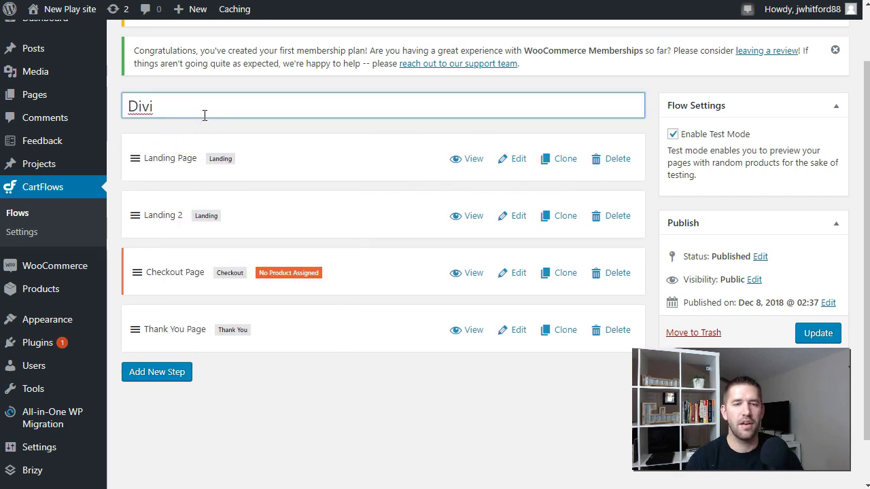
type("Divi Flow 2")
left_click(830, 333)
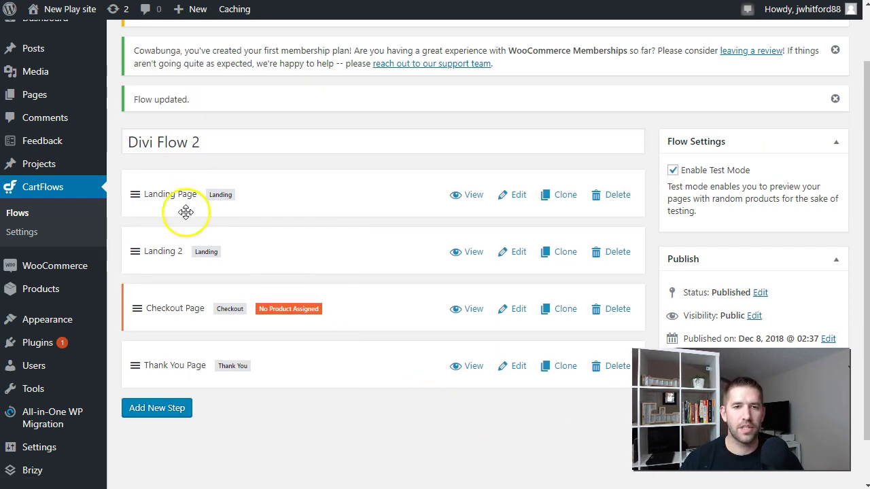
Rename the Landing Page step as "Lead Gen Page", update it and return to the flow
left_click(518, 196)
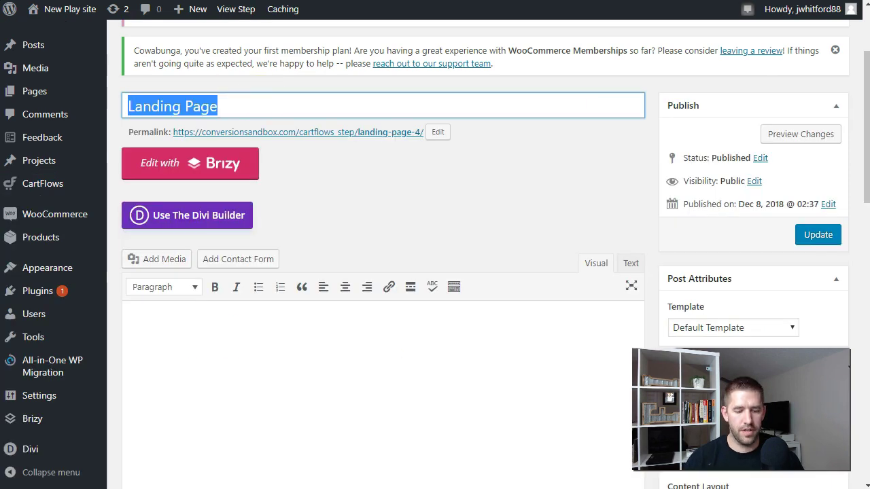
type("L")
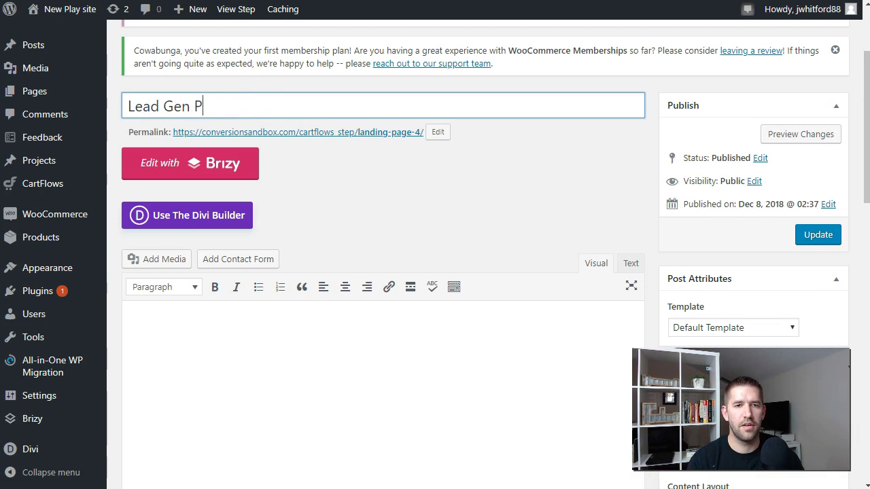
left_click(818, 235)
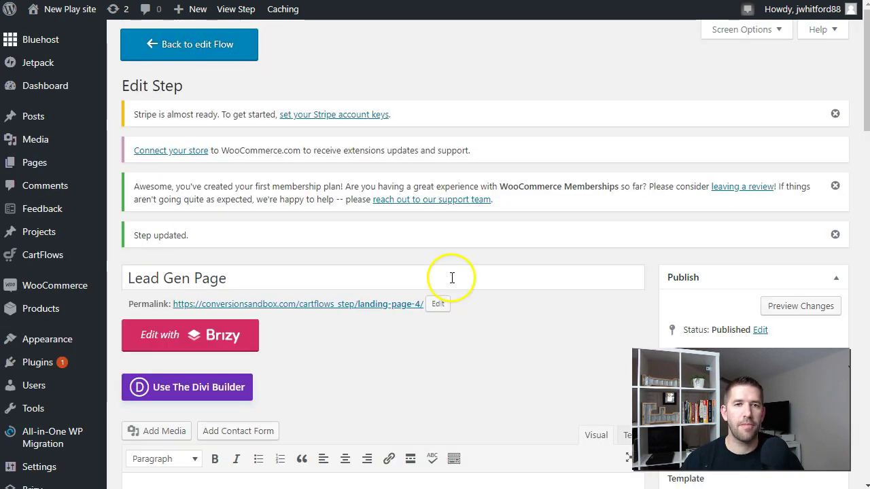
left_click(208, 54)
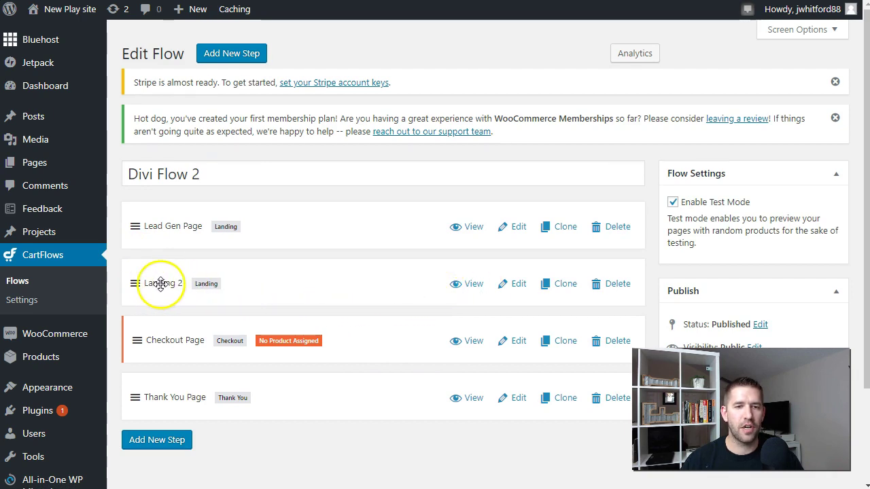
Copy the link address of the Landing 2 page
right_click(468, 284)
left_click(496, 362)
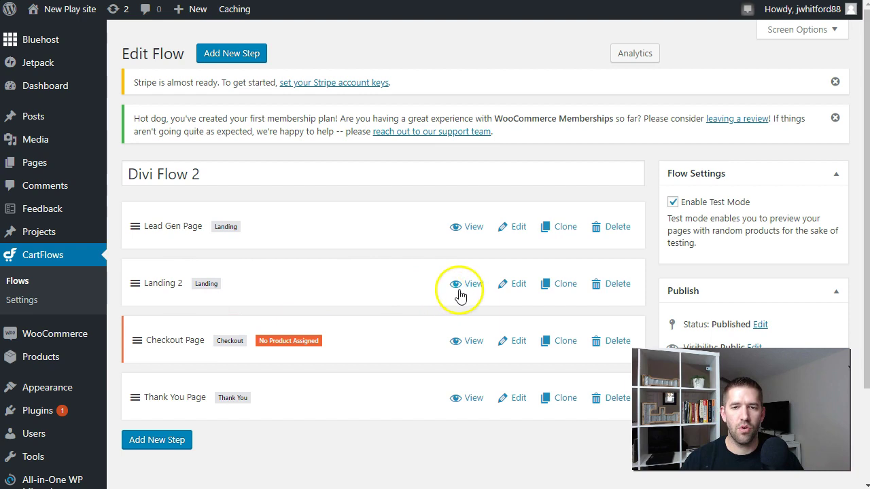
Open the Lead Gen Page step for editing and start building it from scratch with the Divi Builder
left_click(520, 230)
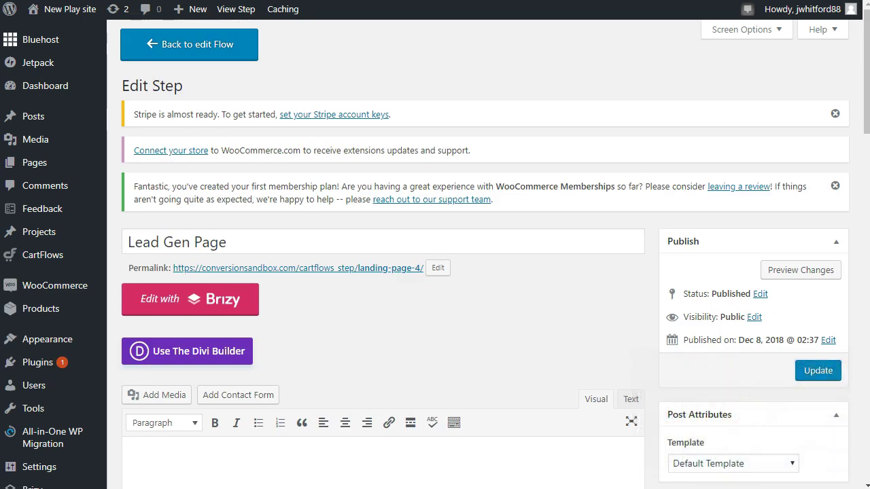
left_click(198, 349)
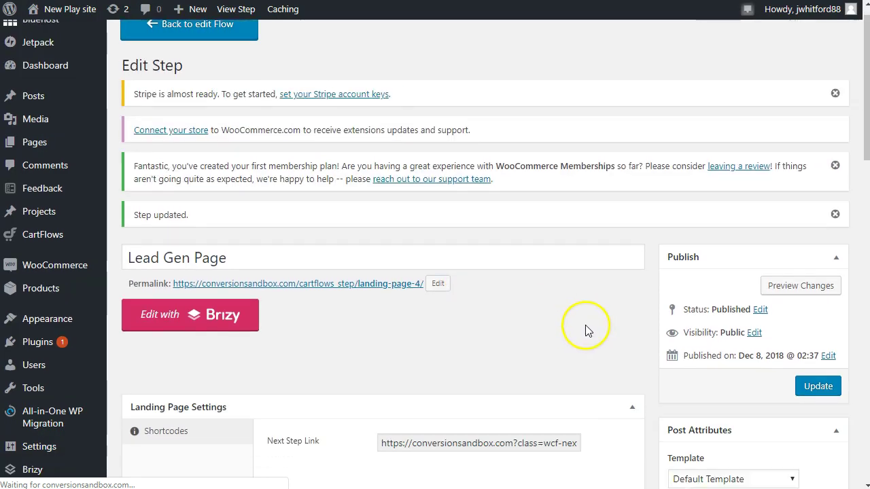
scroll(588, 331, "down", 3)
scroll(521, 191, "down", 8)
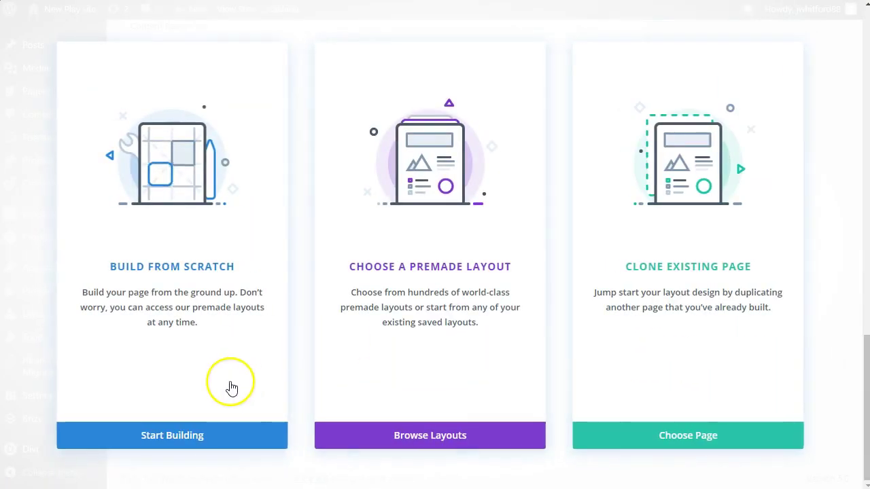
left_click(159, 434)
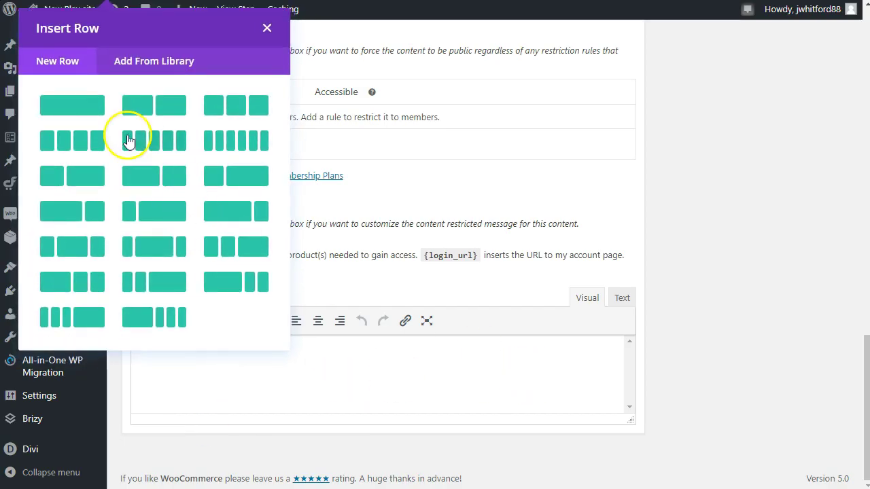
Insert a single-column row containing an Email Optin module
left_click(72, 109)
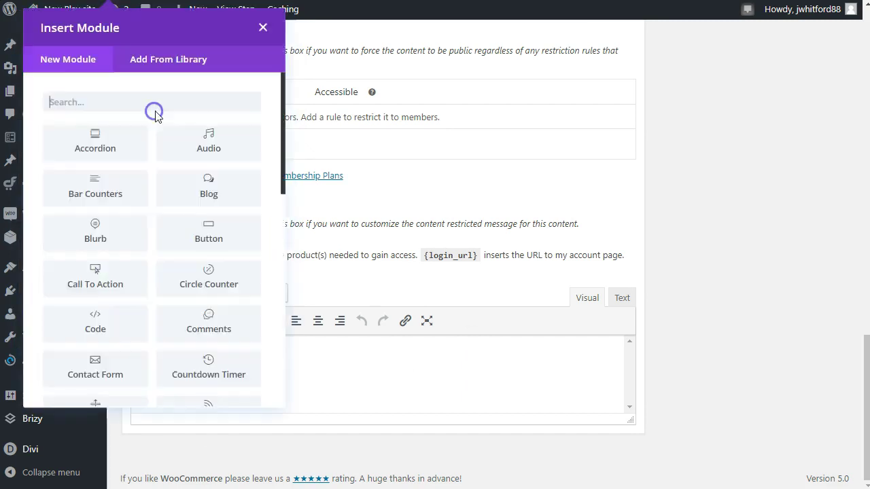
type("email")
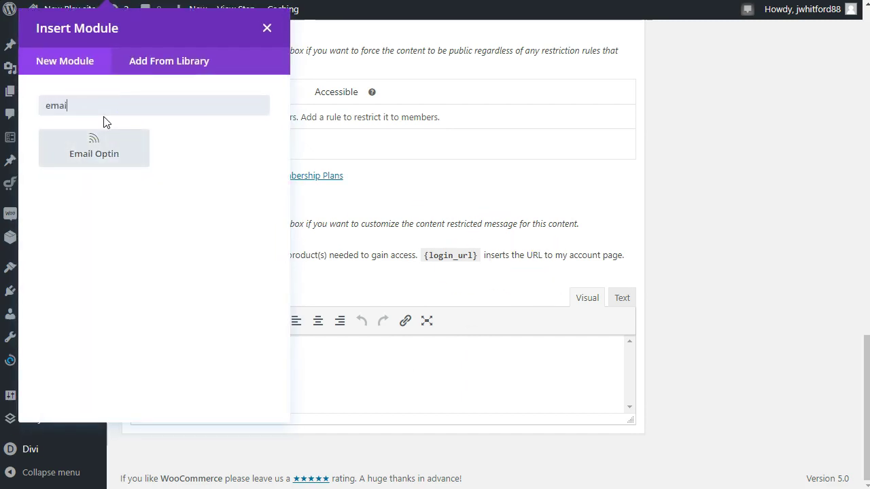
left_click(107, 152)
Set the Email Optin title to "Sign up for a freebie!"
scroll(129, 187, "down", 3)
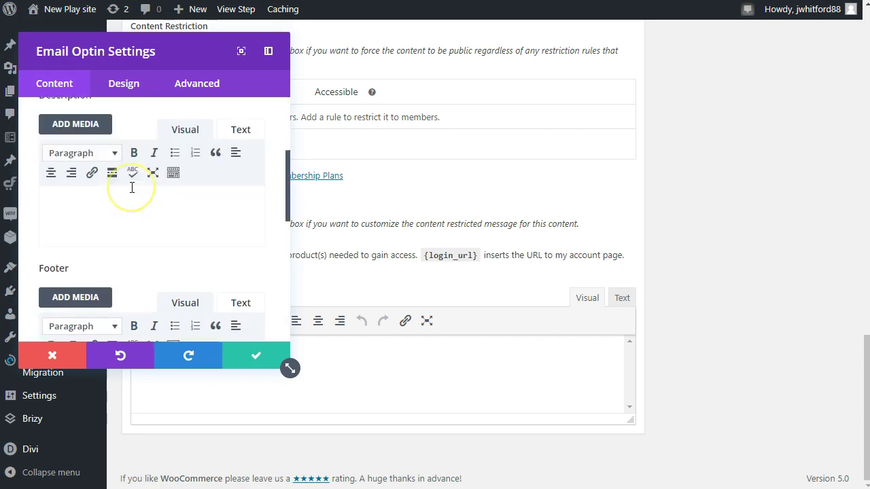
scroll(102, 187, "up", 2)
scroll(120, 199, "down", 3)
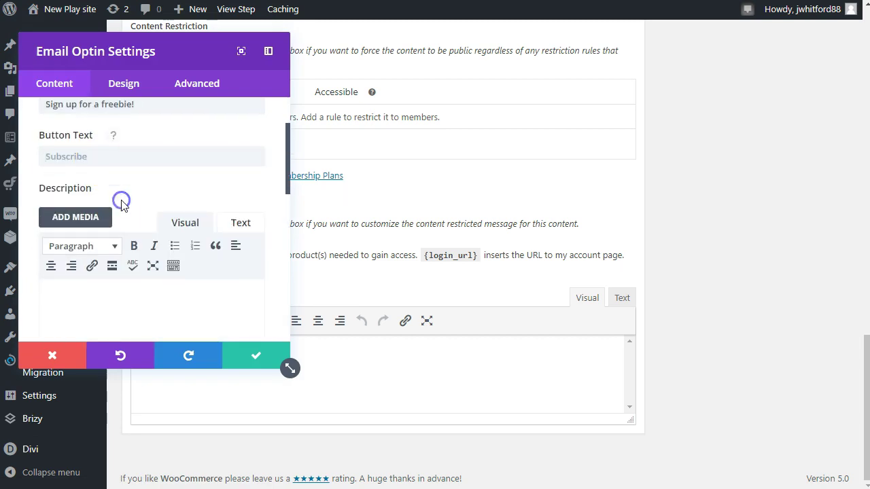
Connect the Email Optin module to MailerLite using the Cartflow Divi Test list
scroll(122, 252, "down", 3)
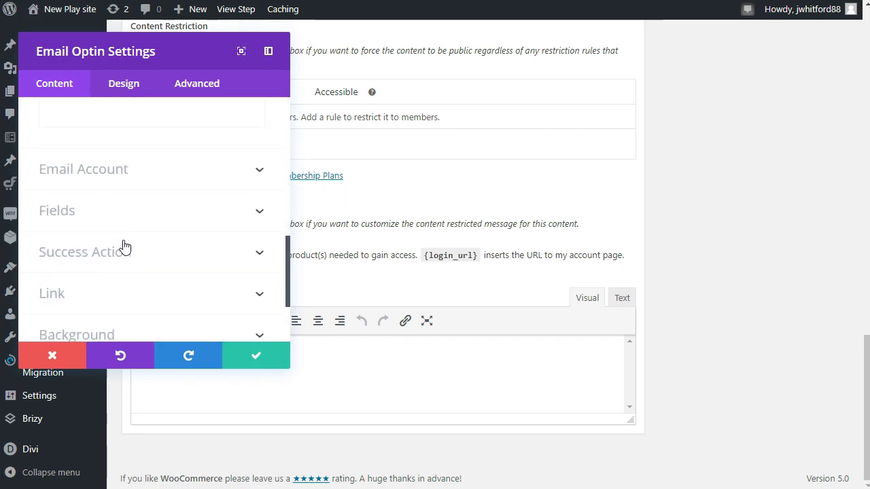
left_click(122, 176)
left_click(105, 178)
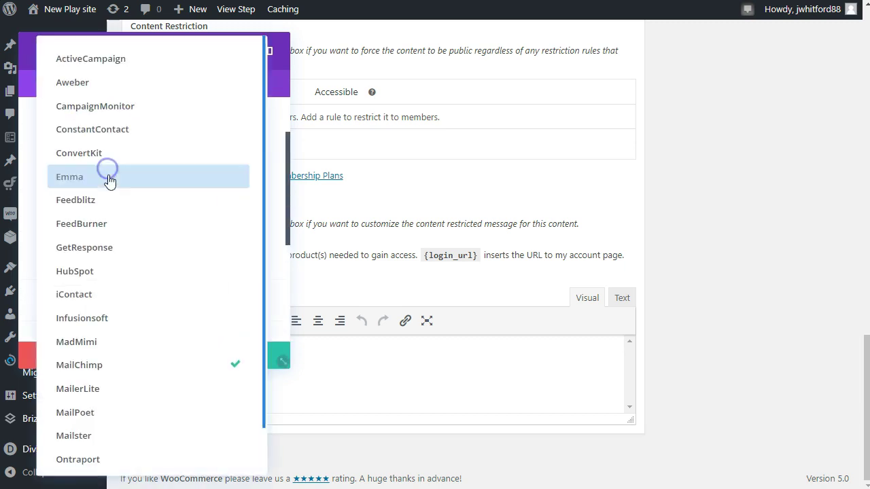
left_click(93, 386)
left_click(67, 218)
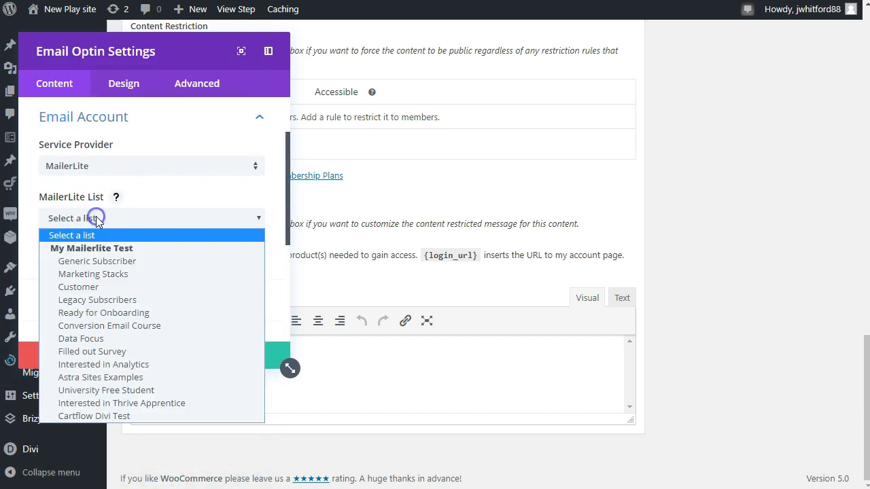
left_click(79, 411)
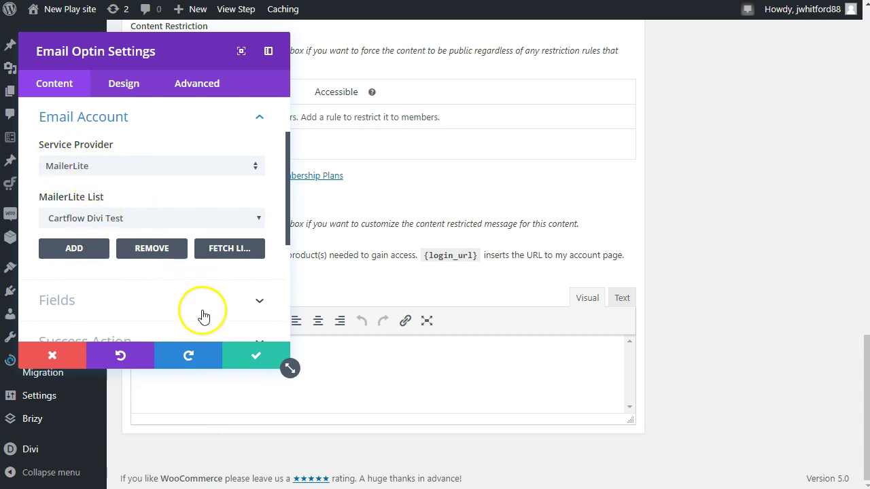
Set the opt-in's success action to redirect to a custom URL, paste the copied Landing 2 link, and save the module settings
scroll(197, 309, "down", 2)
left_click(121, 278)
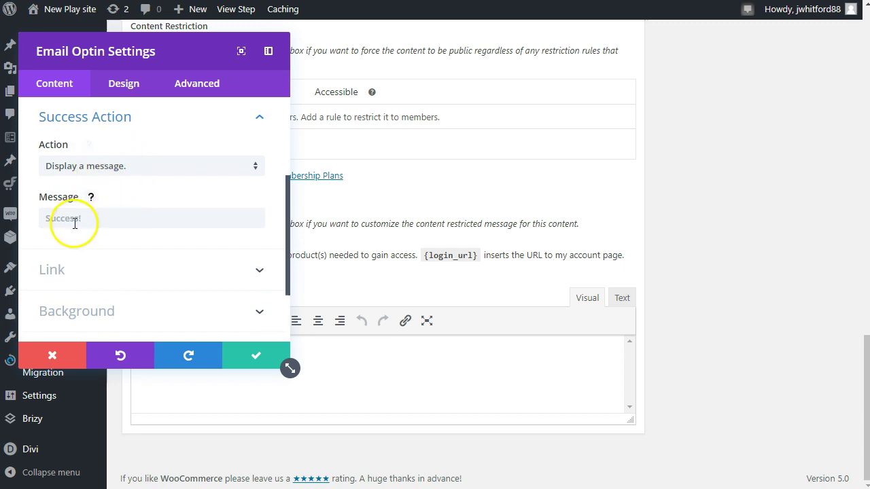
left_click(107, 166)
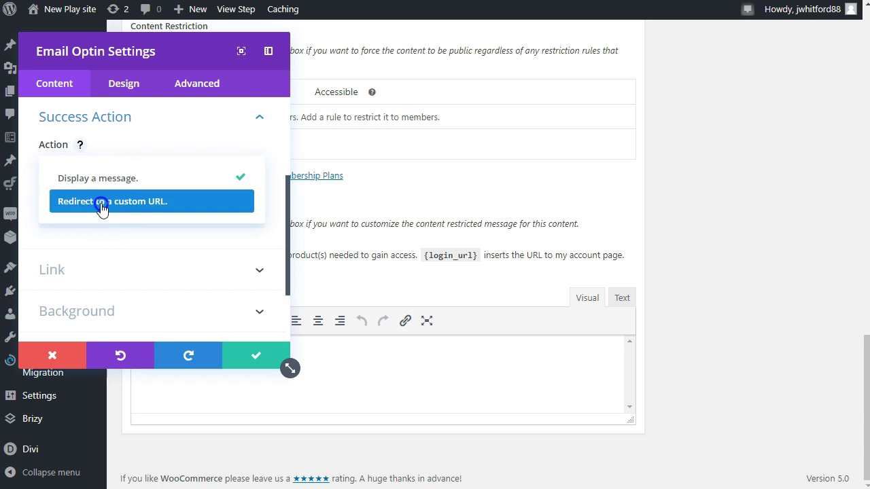
left_click(101, 204)
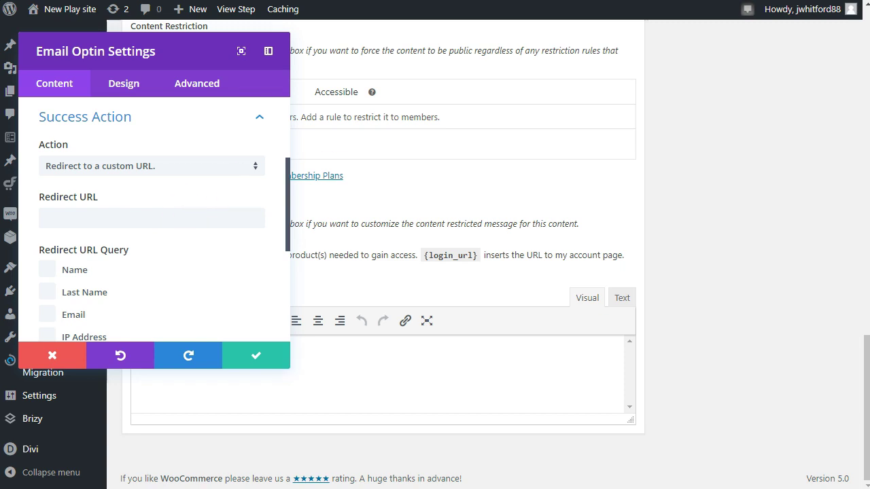
left_click(153, 219)
key("ctrl+v")
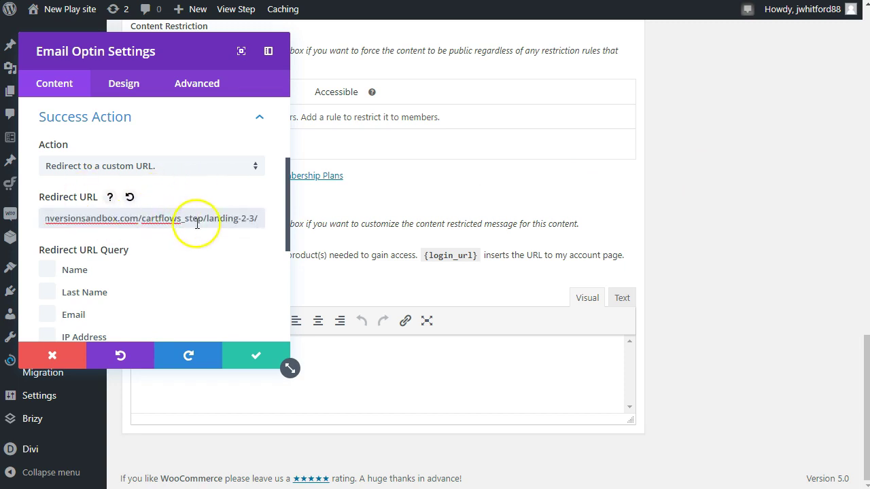
left_click_drag(204, 219, 288, 220)
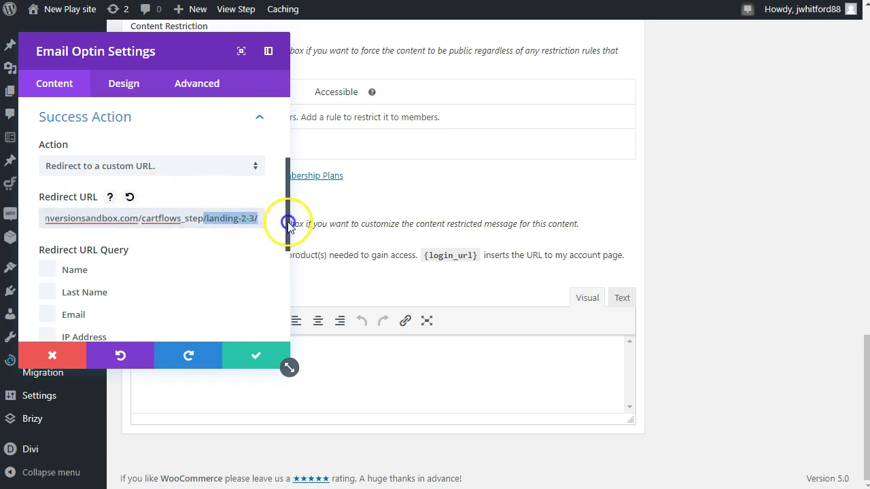
left_click(219, 242)
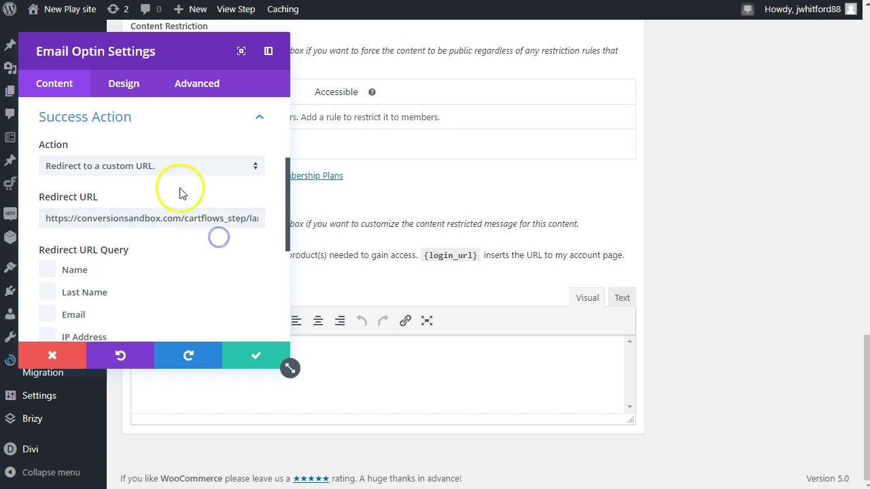
left_click(257, 355)
Review the Lead Gen Page step's edit screen and examine the Next Step Link in its landing page settings
scroll(705, 369, "up", 6)
scroll(706, 369, "up", 10)
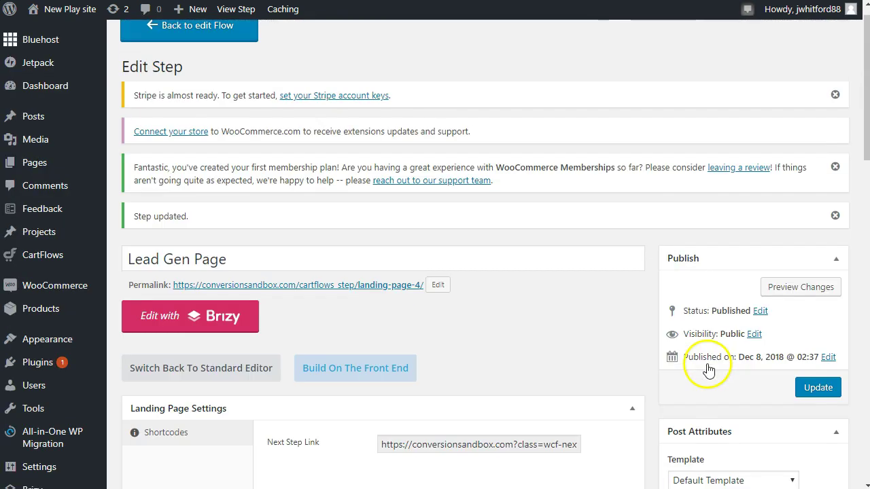
scroll(500, 355, "down", 15)
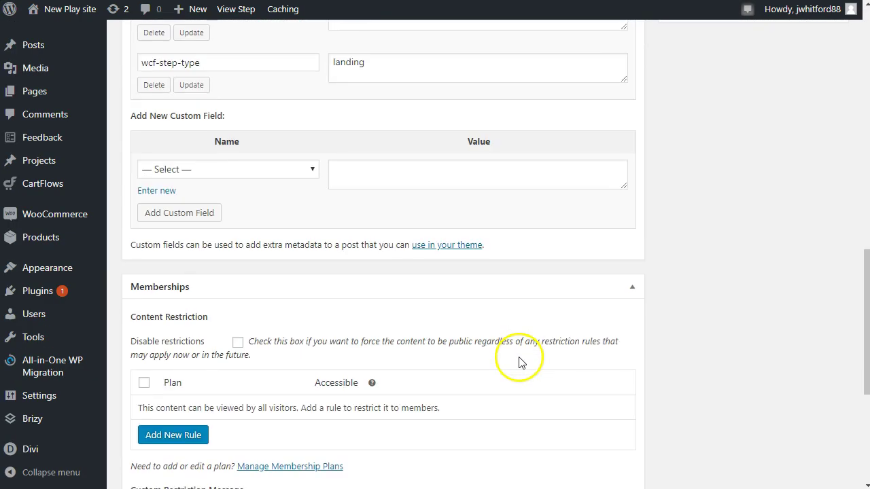
scroll(712, 392, "up", 15)
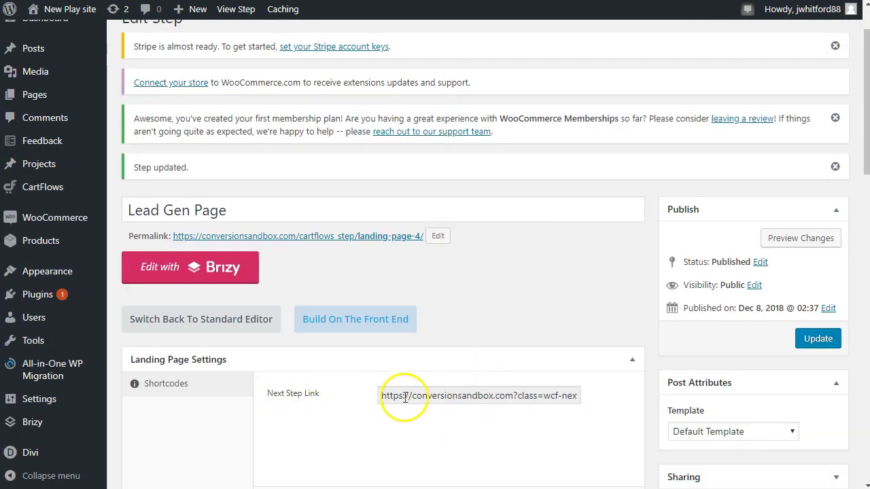
left_click(405, 398)
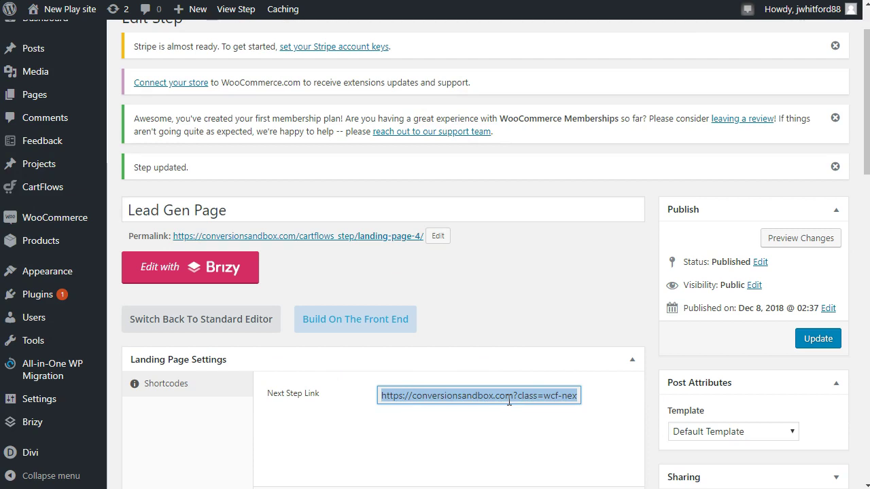
left_click(509, 310)
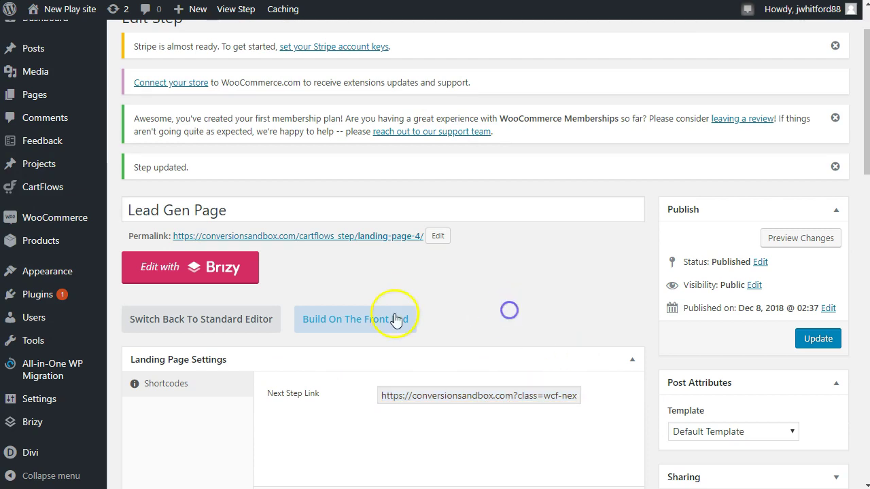
Open the page in the front-end builder's desktop view and insert an Image module in the empty column beside the opt-in form
left_click(350, 324)
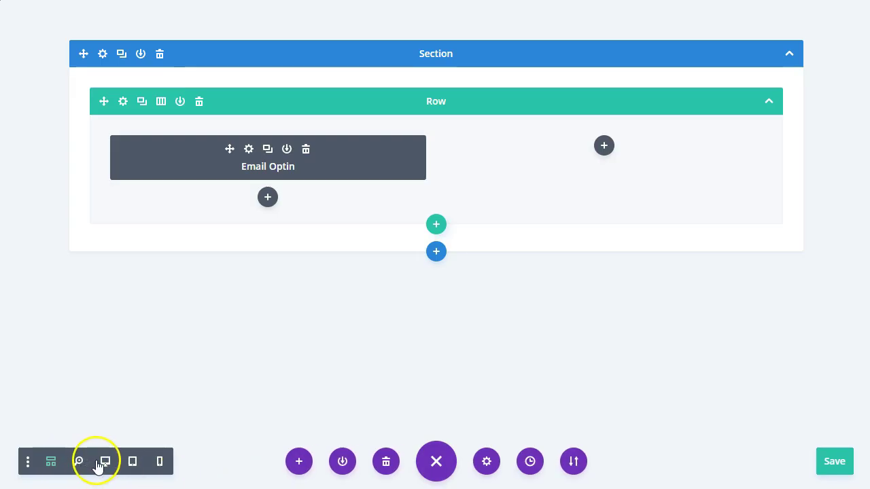
left_click(104, 461)
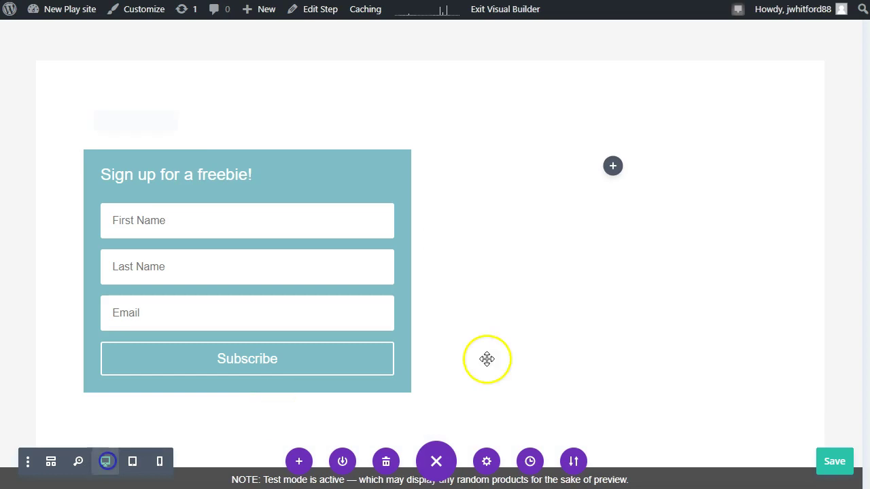
left_click(613, 168)
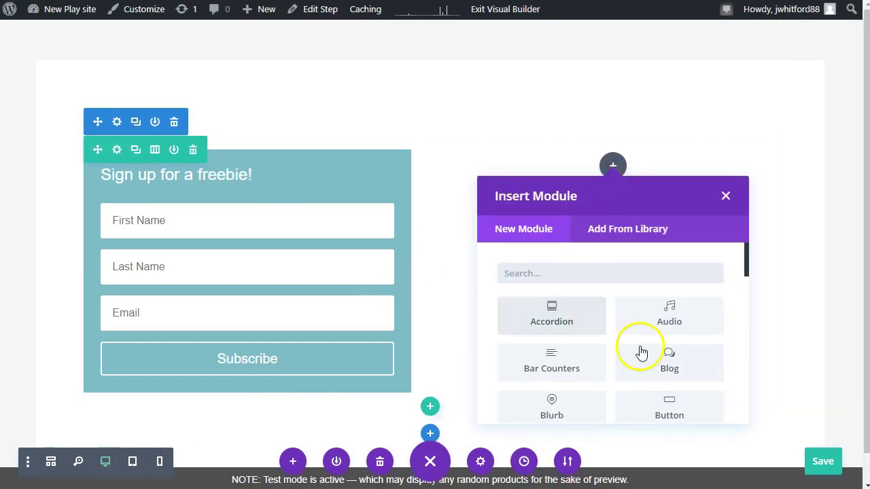
scroll(648, 364, "down", 1)
scroll(651, 370, "up", 1)
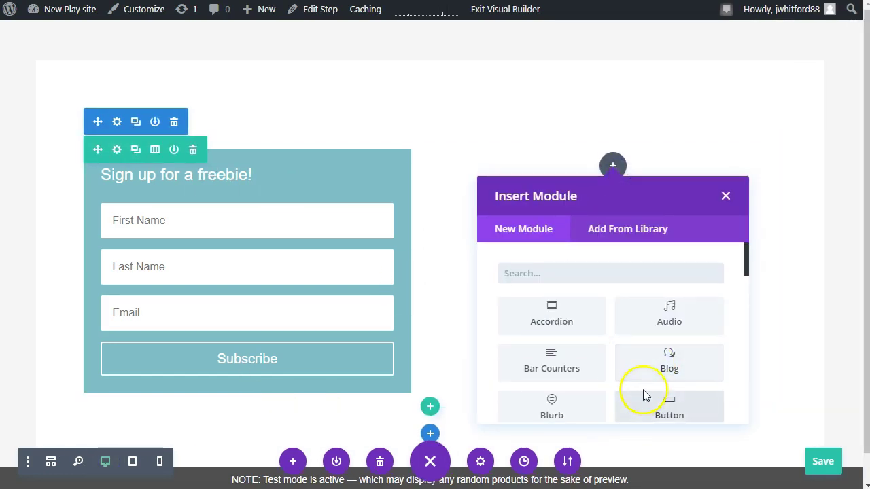
type("image")
left_click(559, 331)
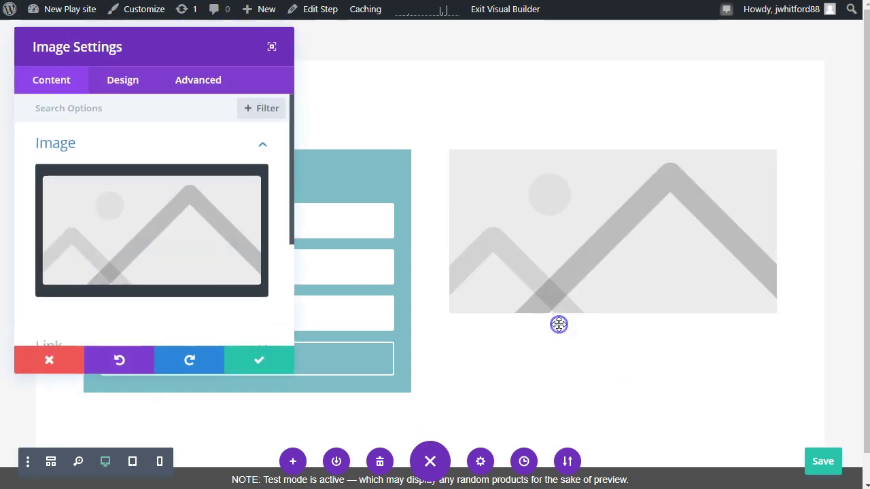
Set the module's image to the media library photo of a person in black jeans using a laptop, and save it
left_click(160, 207)
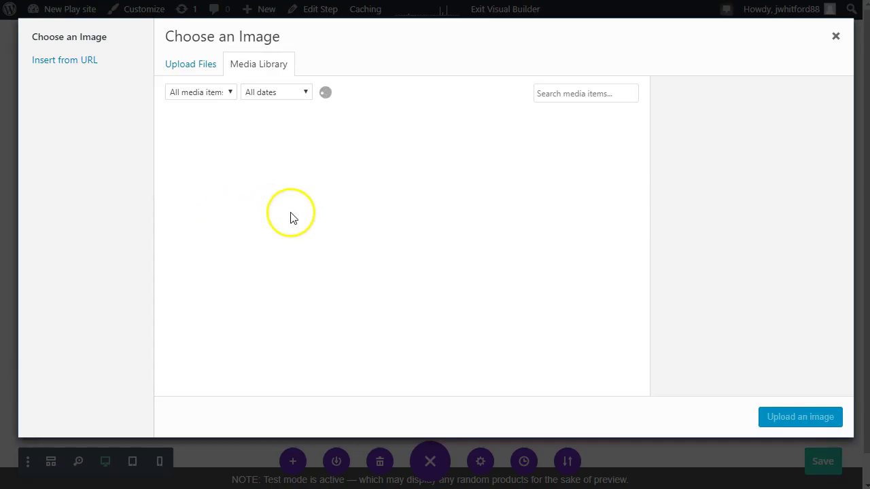
scroll(406, 182, "down", 3)
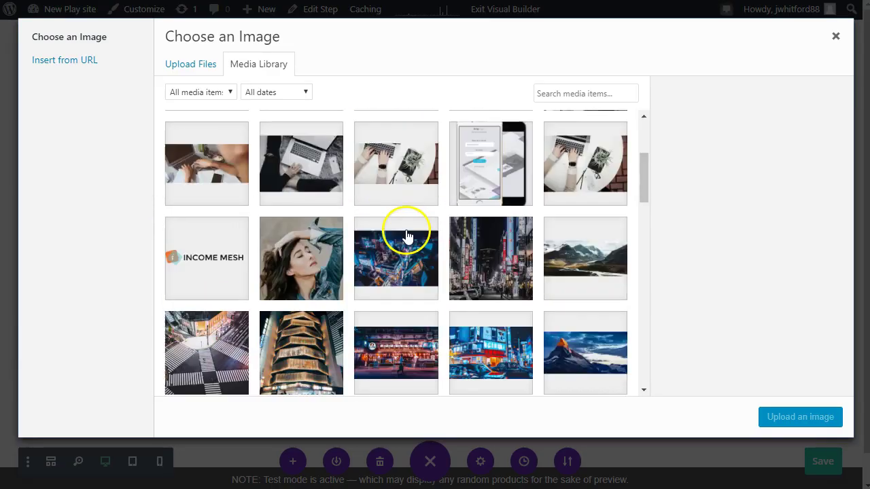
scroll(403, 229, "up", 2)
left_click(301, 287)
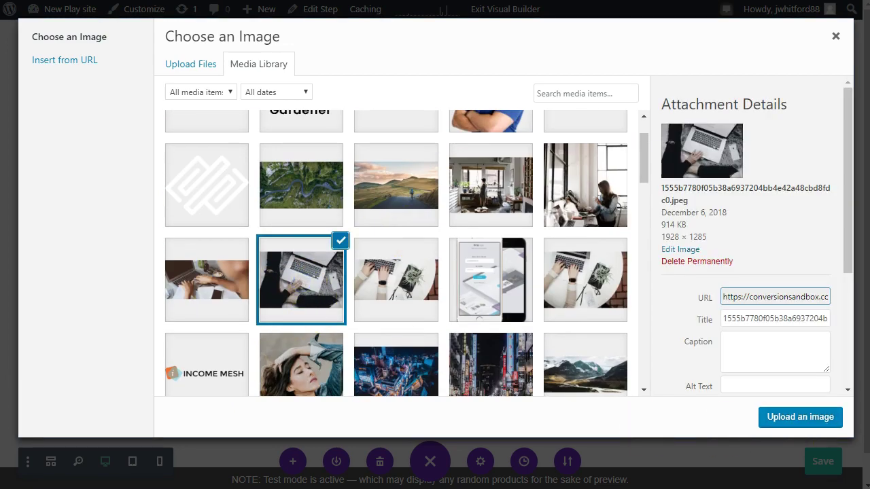
left_click(800, 417)
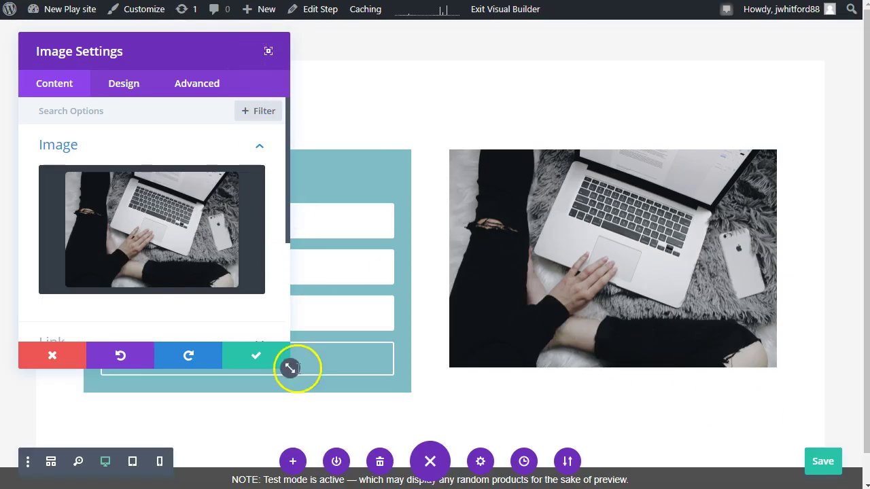
left_click(261, 362)
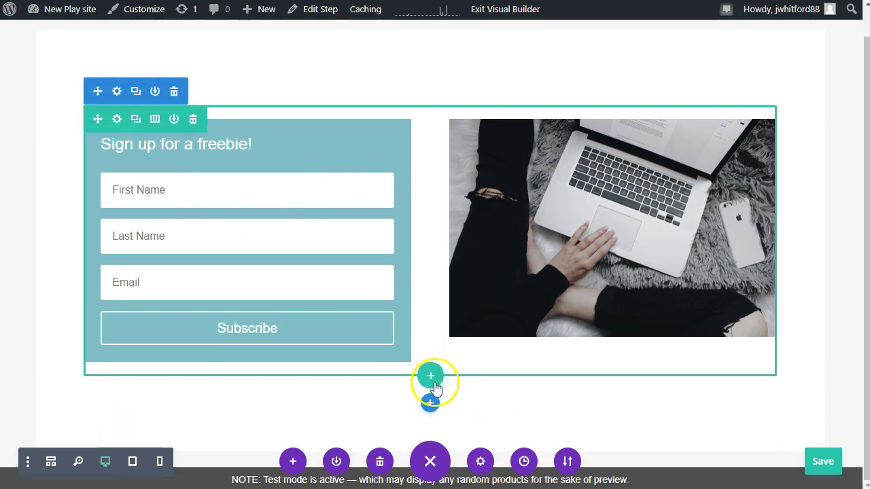
Insert a single-column row containing a Text module below the opt-in and image row
left_click(430, 376)
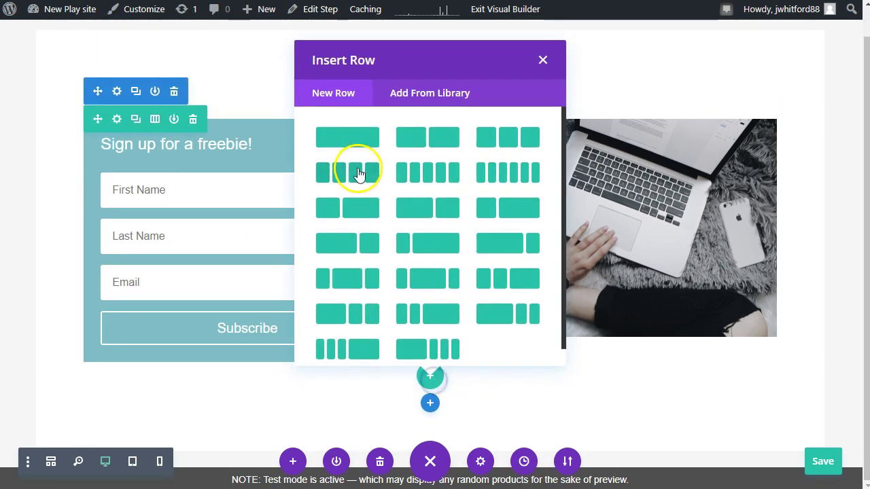
left_click(364, 136)
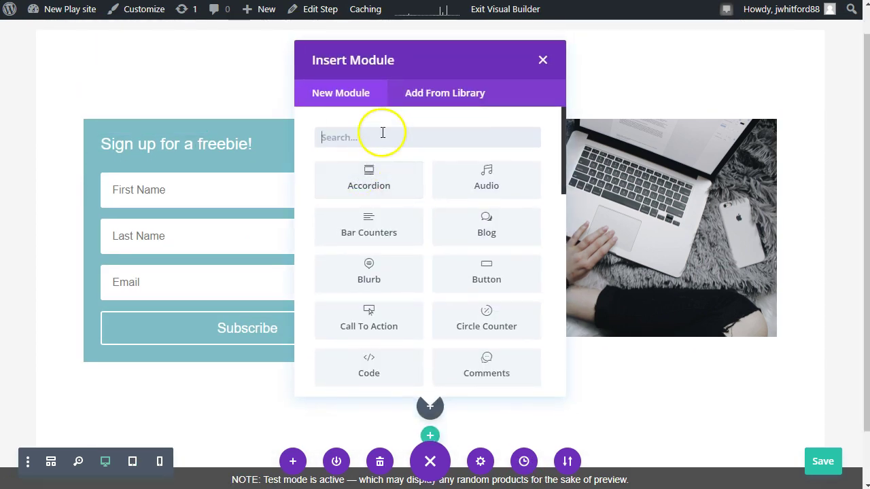
type("text")
left_click(367, 187)
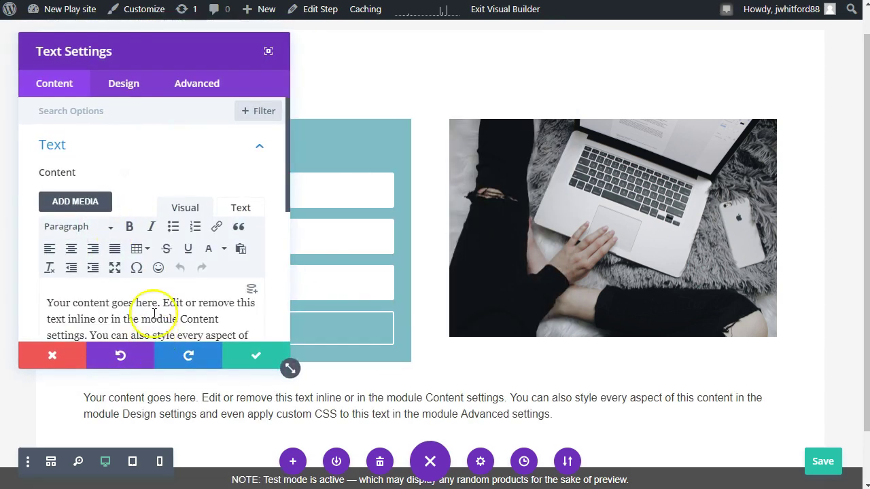
Replace the placeholder text with a centered Heading 1 reading "Sign up below to become more awesome!" and save the module
triple_click(155, 314)
left_click(93, 227)
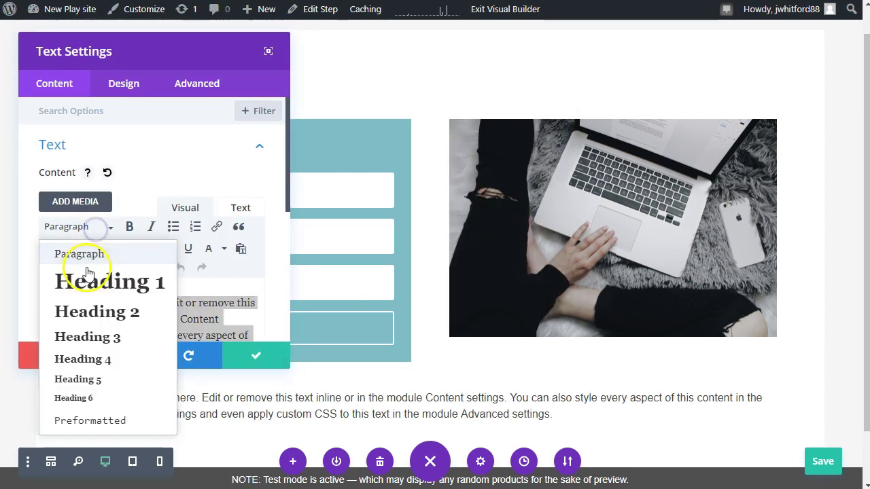
left_click(87, 275)
type("Sign")
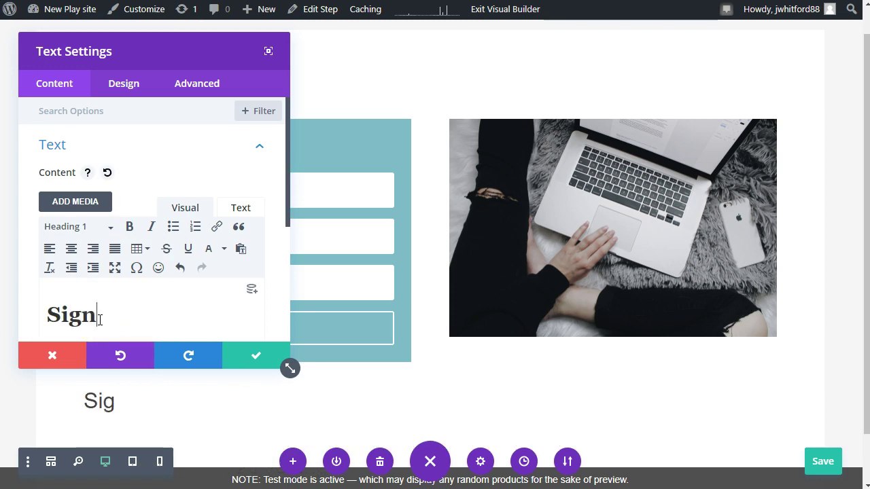
type(" up below to beco")
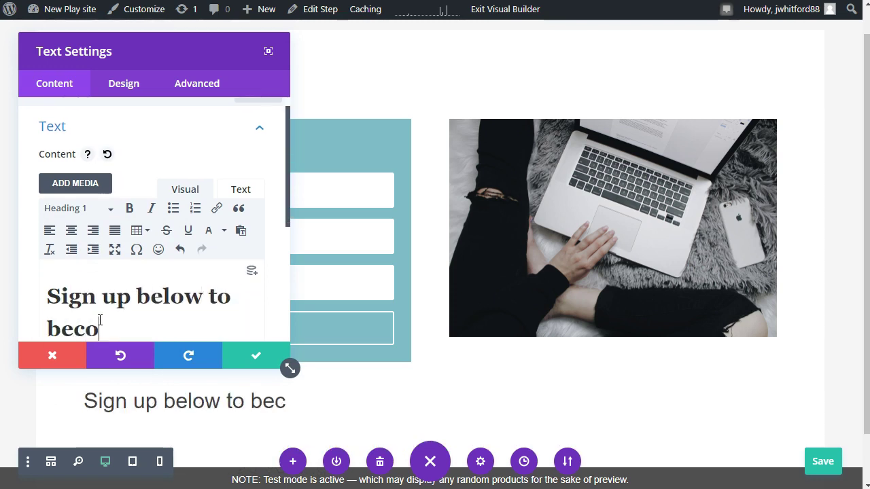
type("me more awesome!")
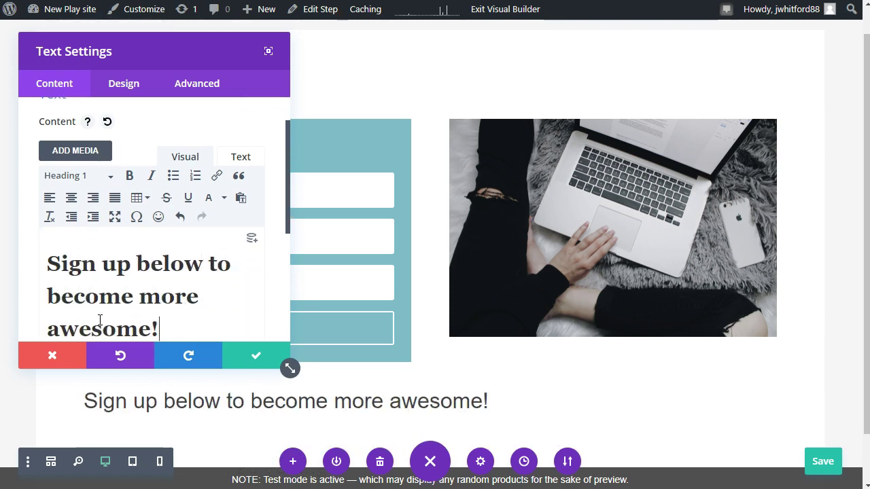
key("ctrl+a")
left_click(72, 197)
left_click(252, 359)
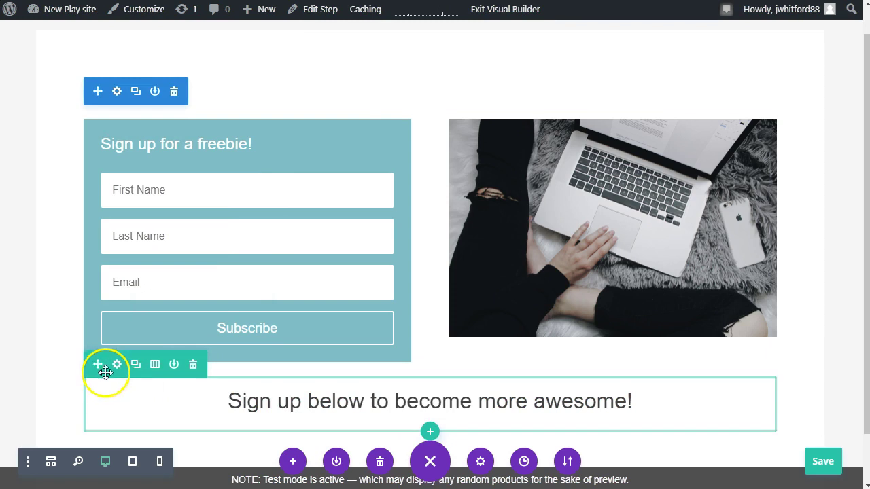
Move the heading row above the opt-in row, and swap the columns so the image comes before the opt-in form
left_click_drag(105, 372, 259, 120)
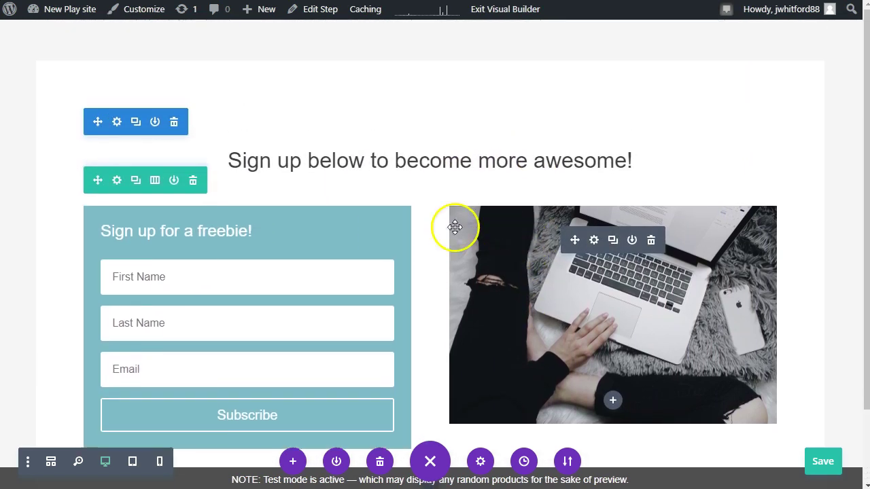
scroll(268, 278, "down", 1)
left_click_drag(210, 149, 613, 363)
left_click_drag(575, 180, 224, 156)
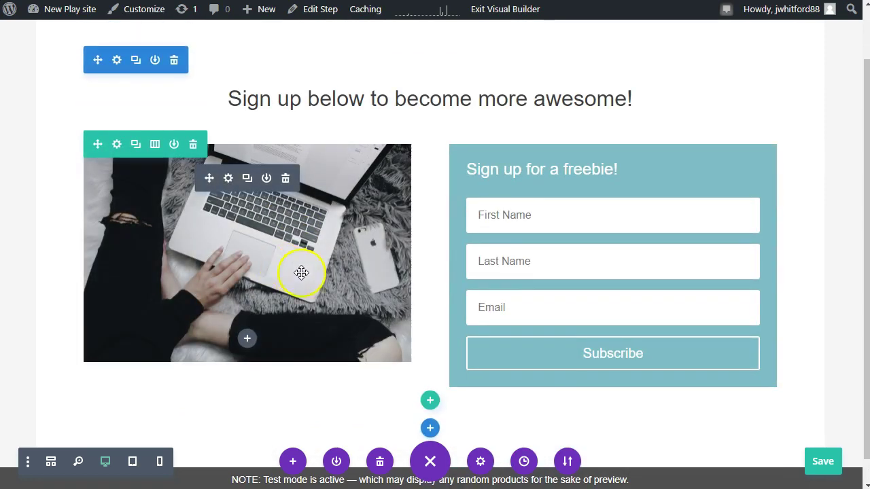
Save the lead generation page, return to the flow, and open the Landing 2 step for editing
scroll(202, 43, "up", 1)
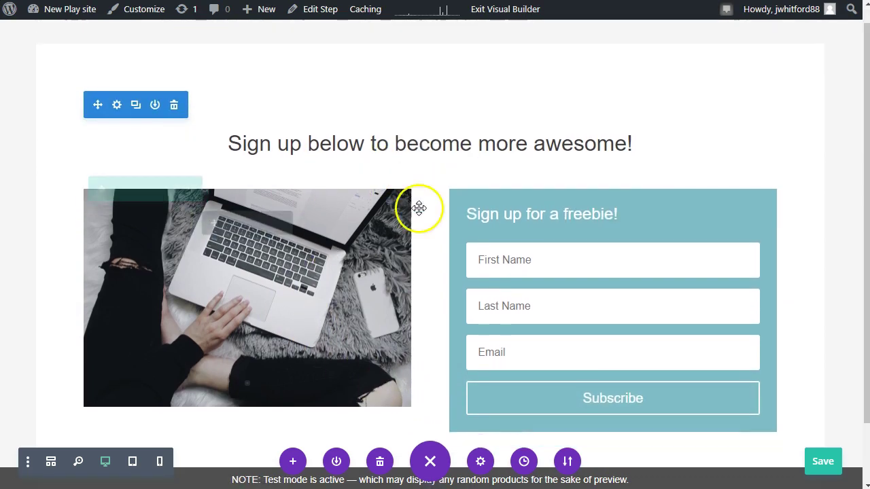
scroll(419, 208, "down", 1)
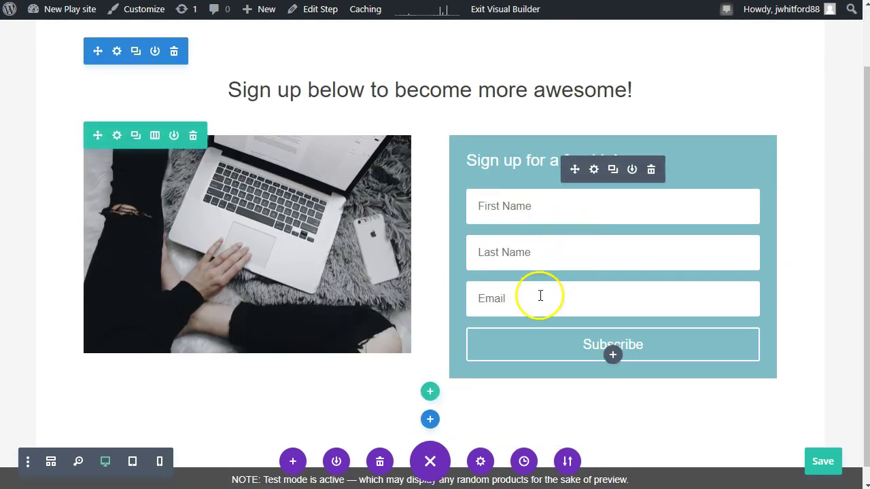
left_click(821, 466)
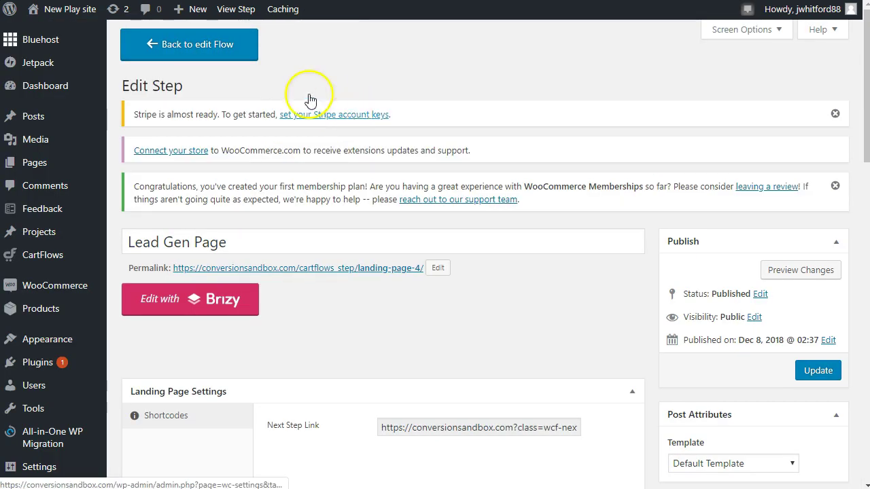
left_click(197, 48)
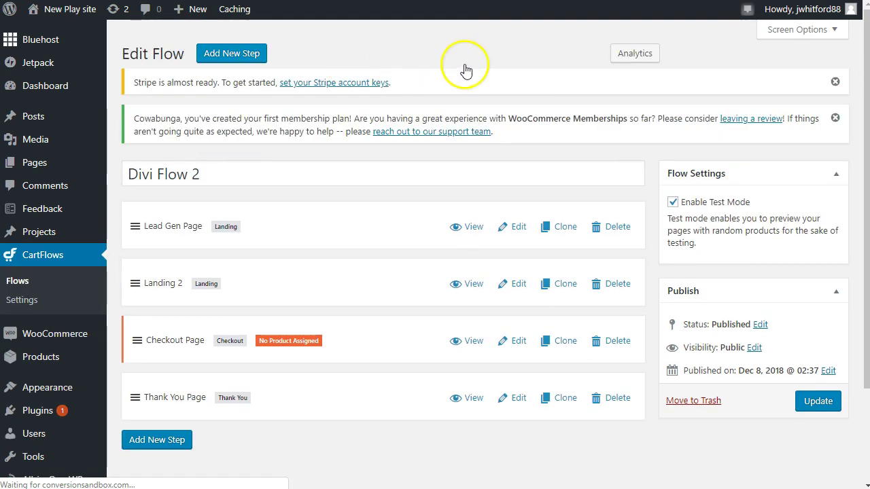
left_click(518, 285)
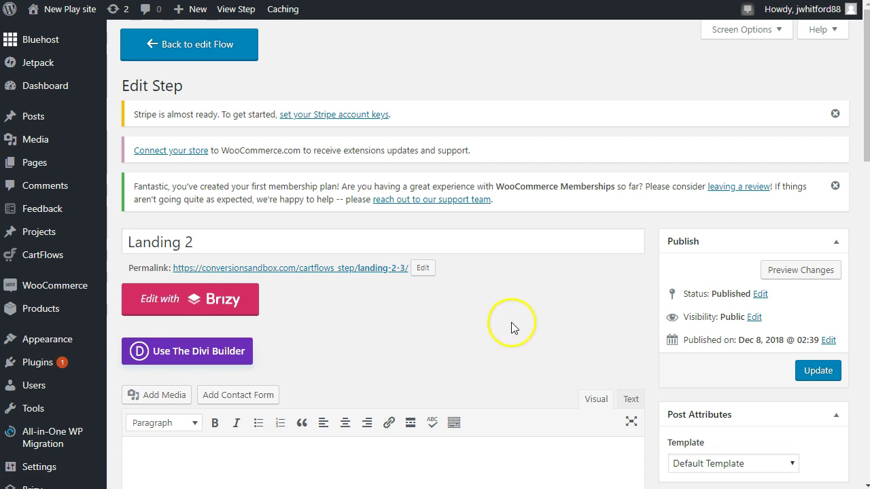
Set the Landing 2 step's template to Template for Page Builders
scroll(464, 311, "down", 2)
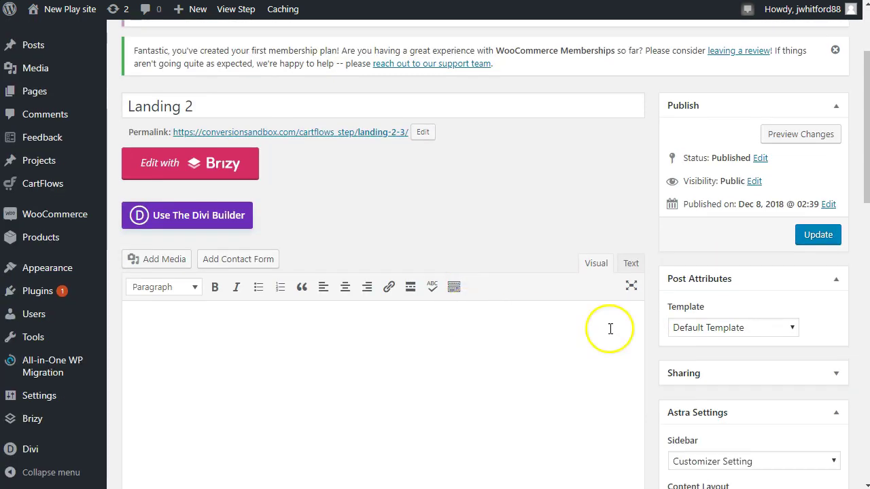
left_click(720, 328)
left_click(718, 360)
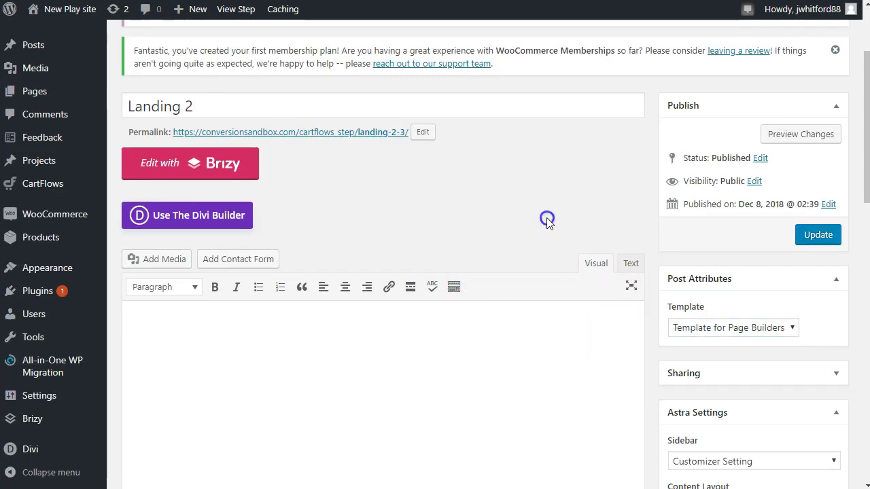
Copy the Next Step Link from Landing 2's landing page settings
scroll(511, 310, "down", 6)
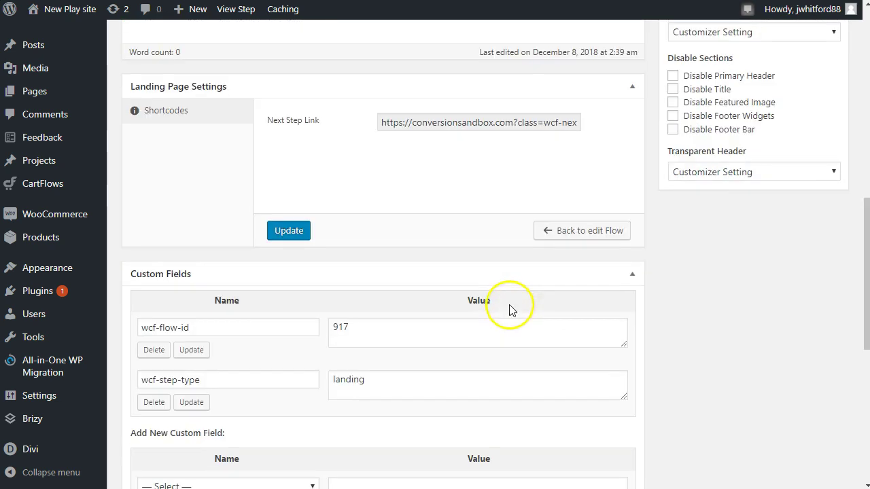
left_click(438, 128)
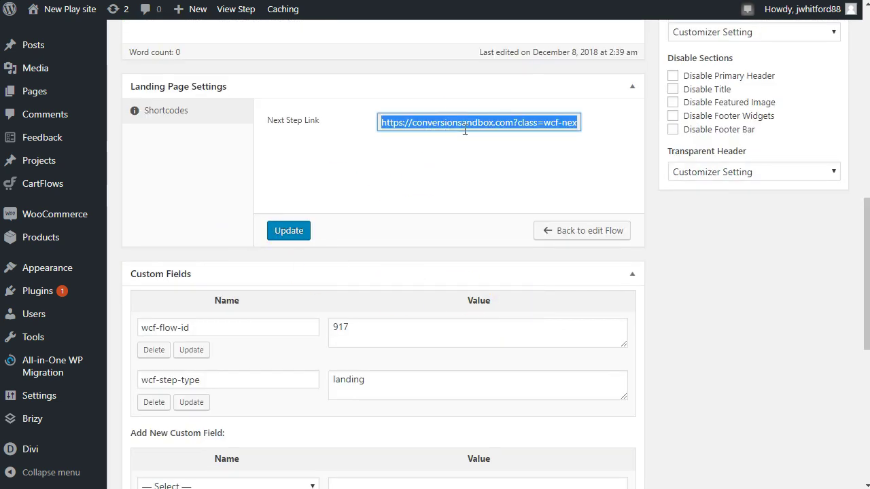
key("alt+Tab")
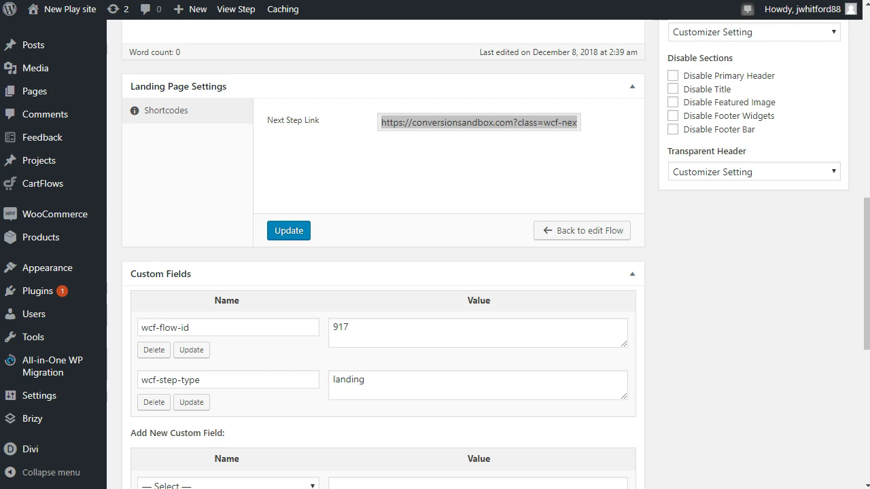
Enable the Divi Builder for Landing 2 and insert a single-column row containing an Image module
scroll(703, 295, "up", 10)
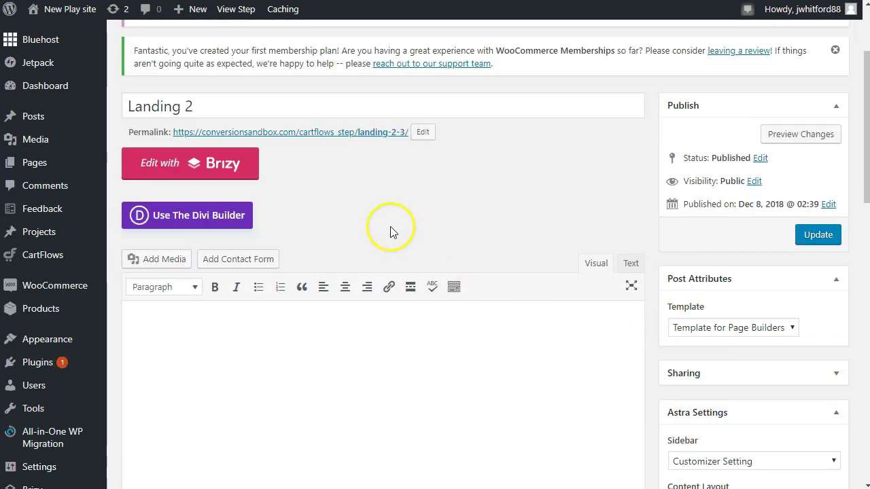
left_click(219, 214)
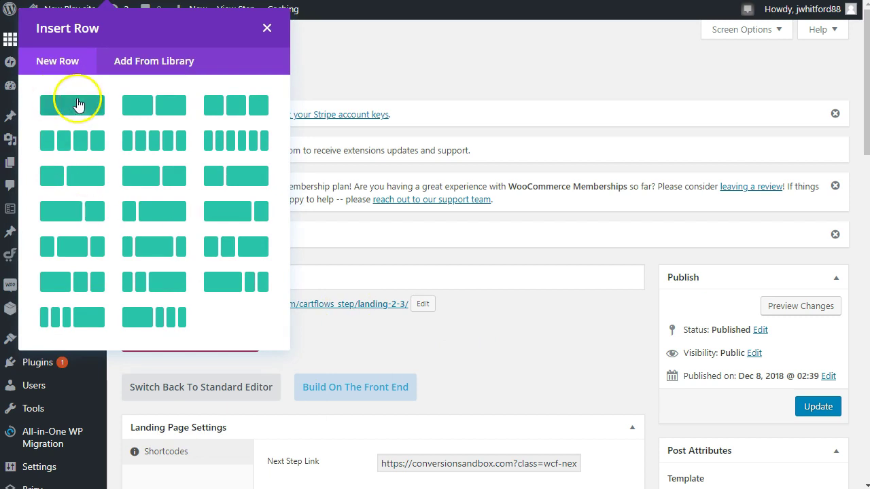
left_click(77, 104)
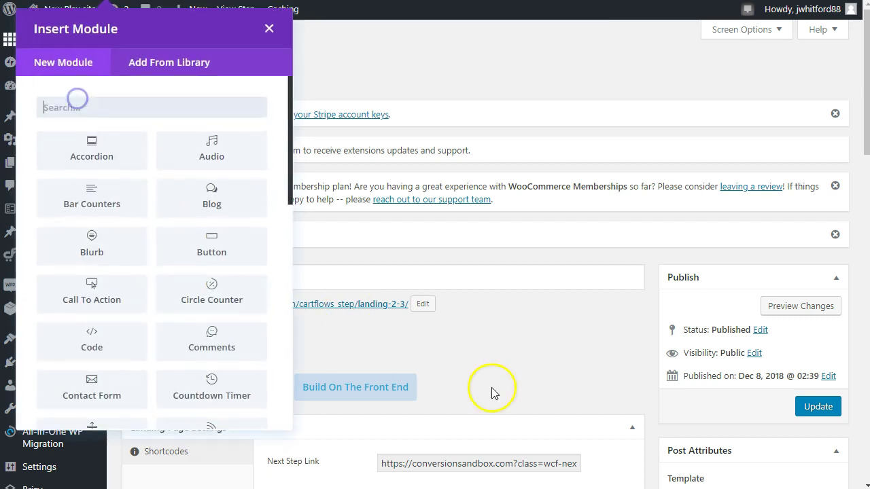
left_click(177, 104)
type("image")
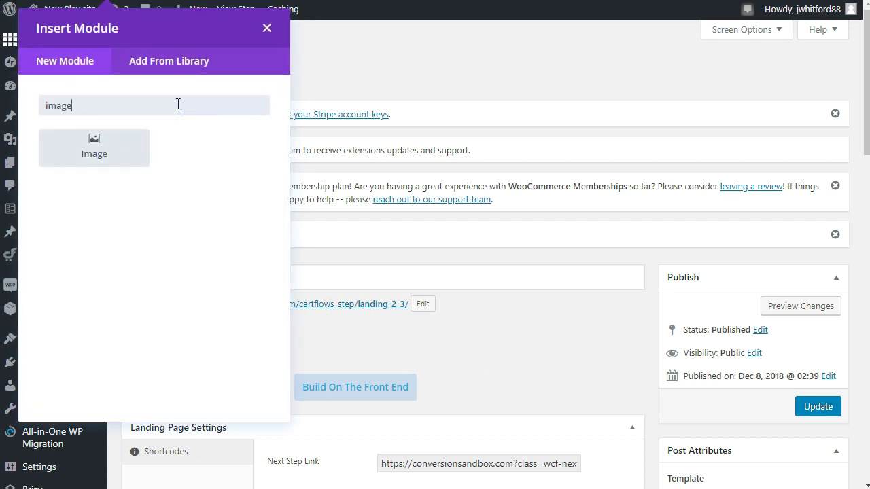
left_click(94, 148)
Set the module's image to the media library picture of the white and black smartphones, and save the module
left_click(171, 202)
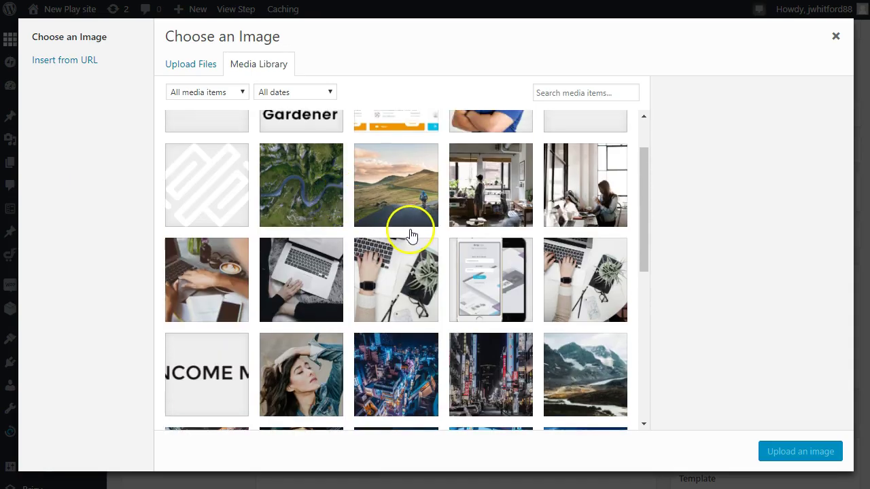
left_click(491, 272)
left_click(824, 459)
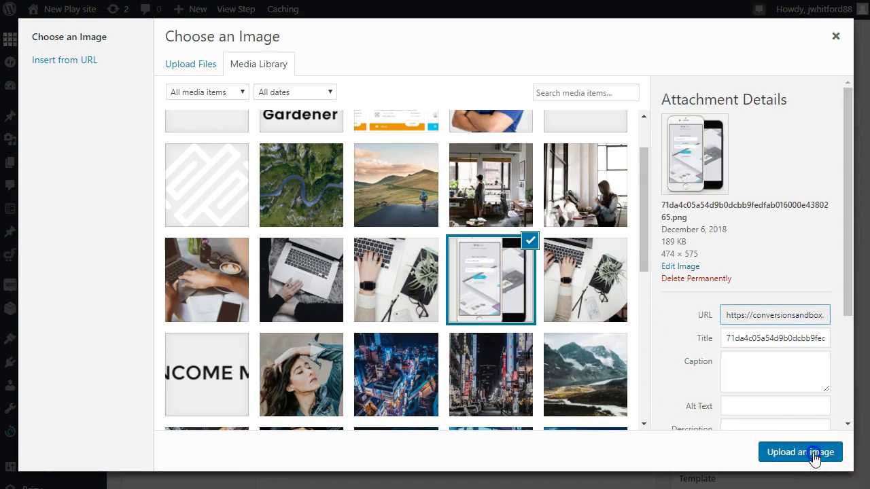
left_click(264, 349)
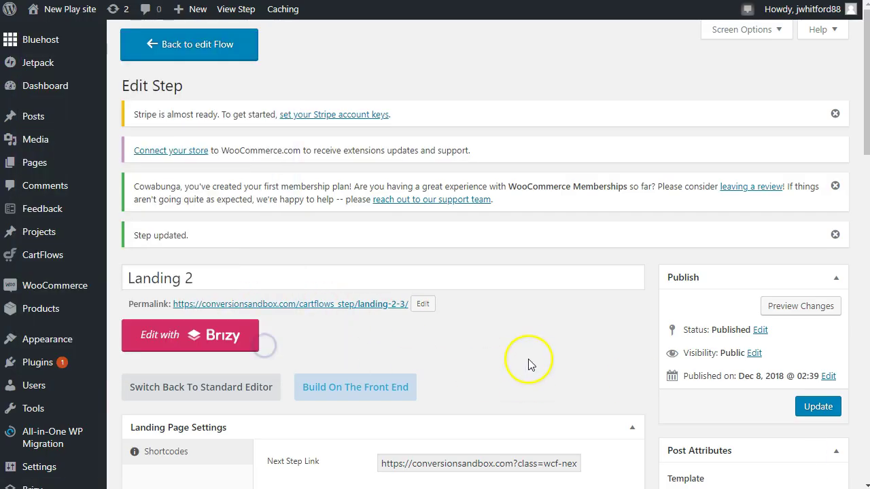
Update the Landing 2 step and open it in Divi's front-end visual builder
scroll(528, 360, "down", 3)
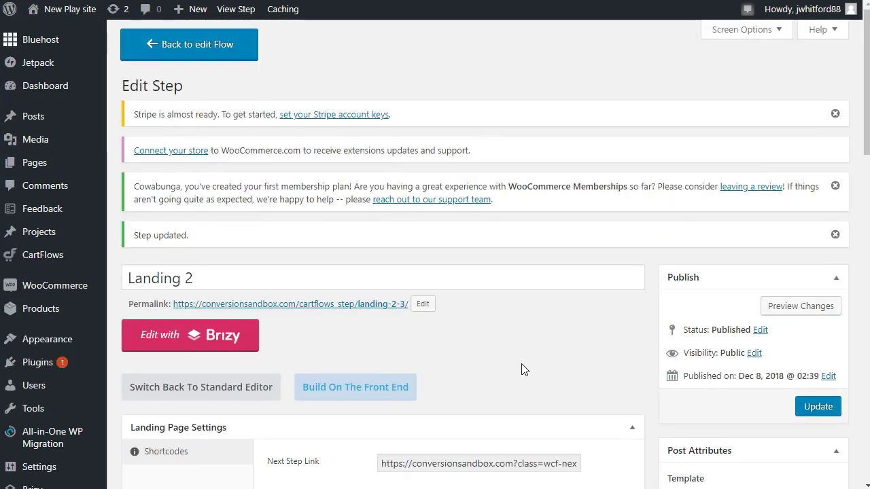
scroll(523, 368, "down", 3)
scroll(523, 367, "down", 12)
scroll(522, 365, "up", 11)
left_click(522, 365)
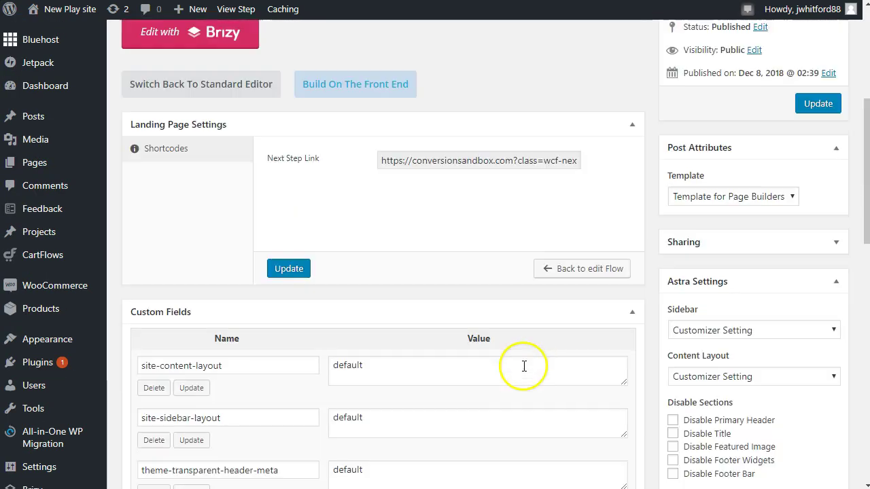
scroll(522, 365, "up", 4)
left_click(823, 407)
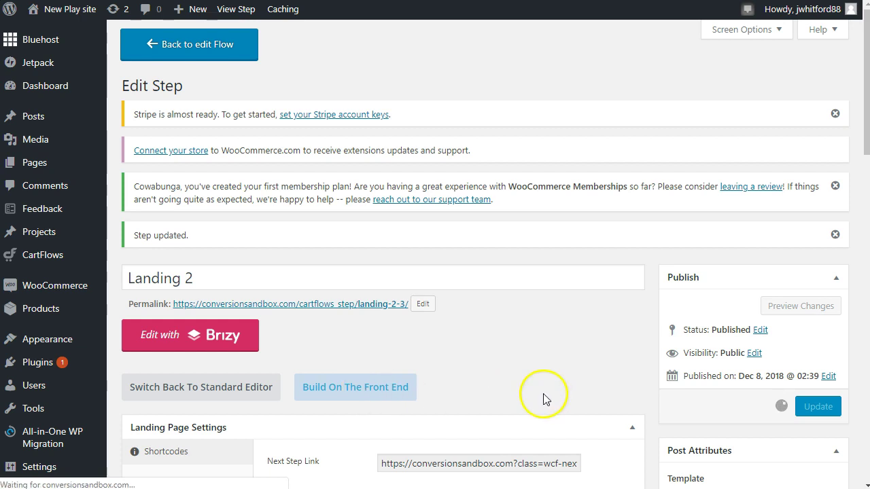
left_click(343, 397)
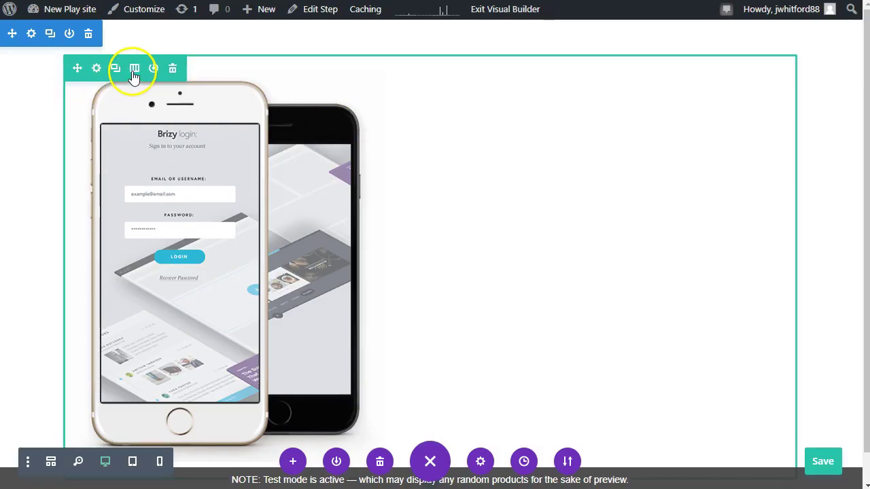
Change the phone image's row to two equal columns and insert a Button module in the empty column
left_click(134, 68)
left_click(136, 158)
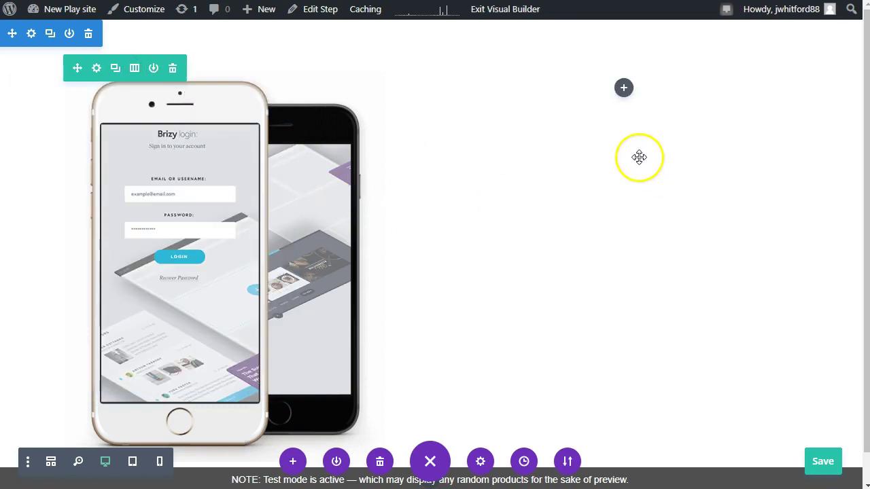
left_click(623, 87)
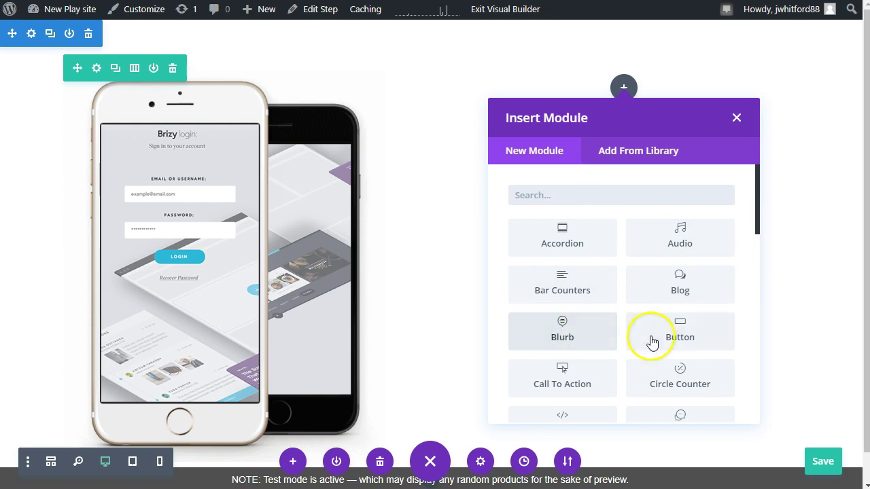
left_click(691, 326)
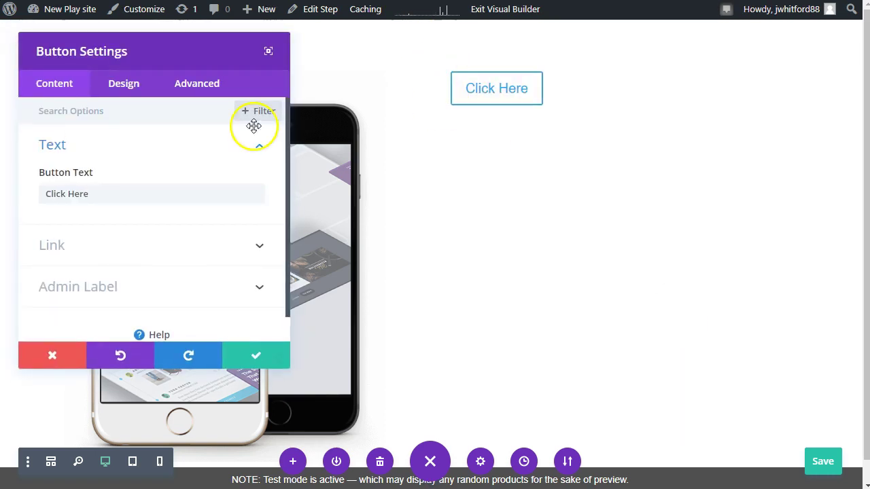
Set the button's link URL to the copied Next Step Link and save the module
left_click(123, 248)
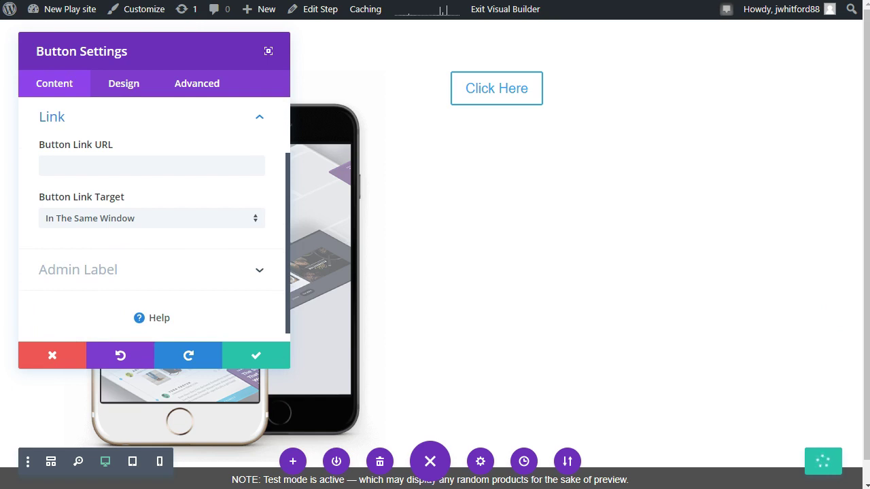
left_click(135, 166)
type("https://conversionsandbox.com?class=wcf-next-step")
left_click(225, 148)
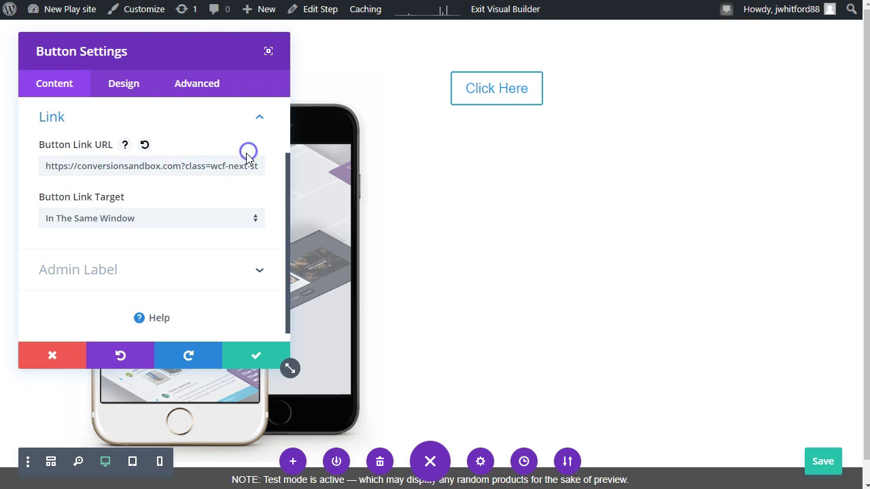
left_click(248, 354)
Reopen the button's settings, change its text to "BUY NOW!!!", and save the module
mouse_move(485, 88)
left_click(606, 80)
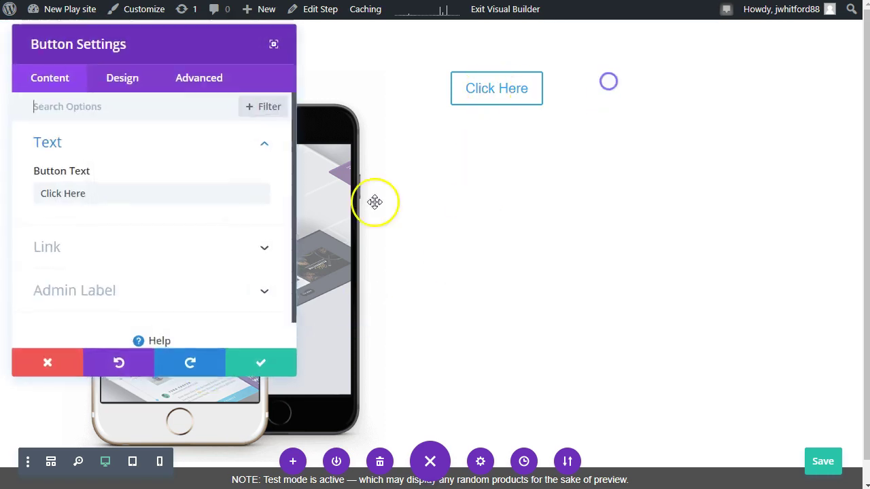
triple_click(115, 192)
type("B")
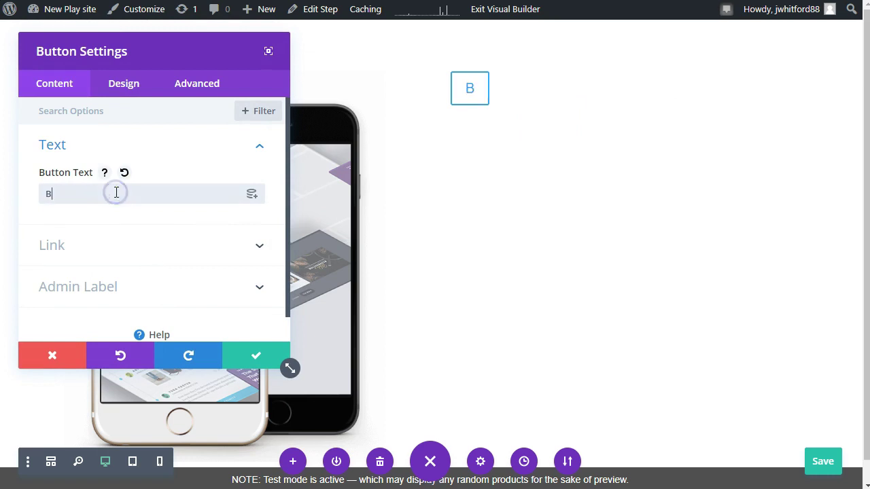
type("UY NMPW")
type("https://conversionsandbox.com?class=wcf-next-step")
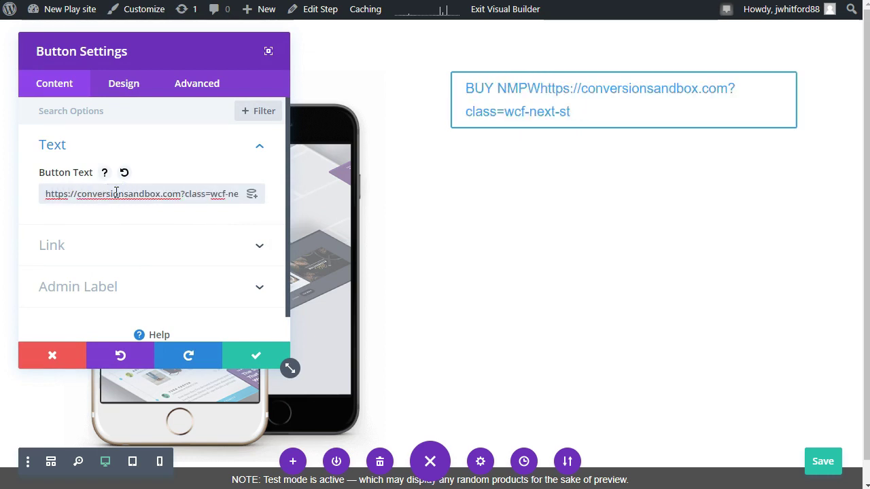
triple_click(116, 192)
type("BUY NOW!!!")
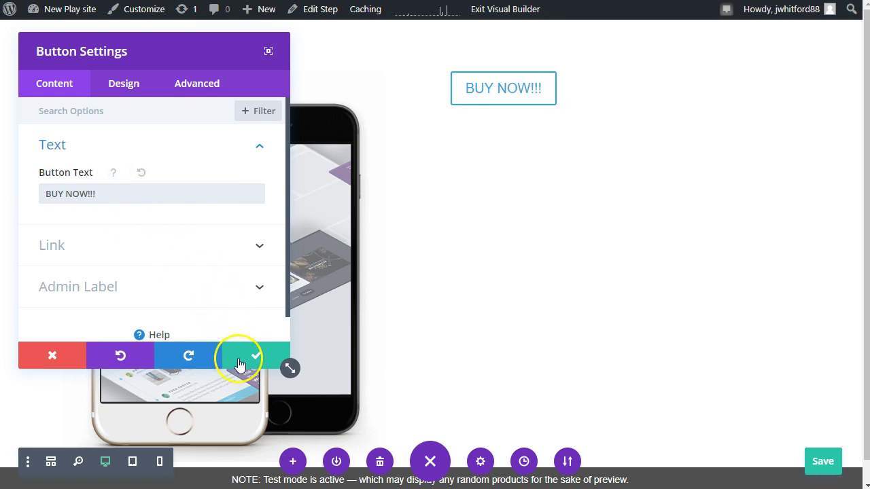
left_click(239, 356)
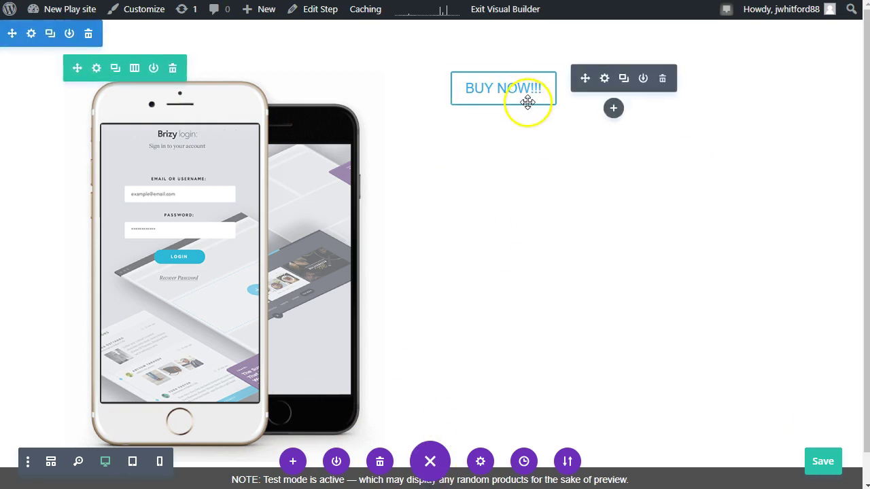
Insert a Text module below the BUY NOW!!! button and replace its content with "GET THIS LIMITED TIME DEAL!!!"
left_click(615, 109)
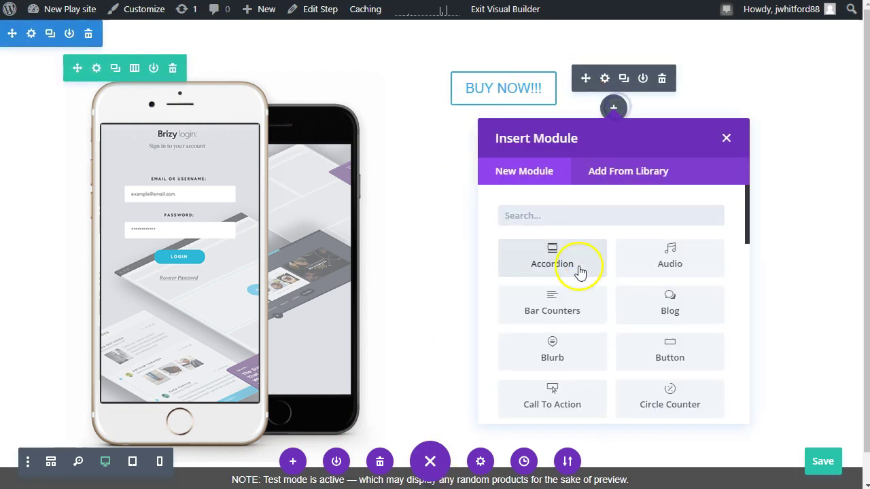
type("tex")
left_click(572, 257)
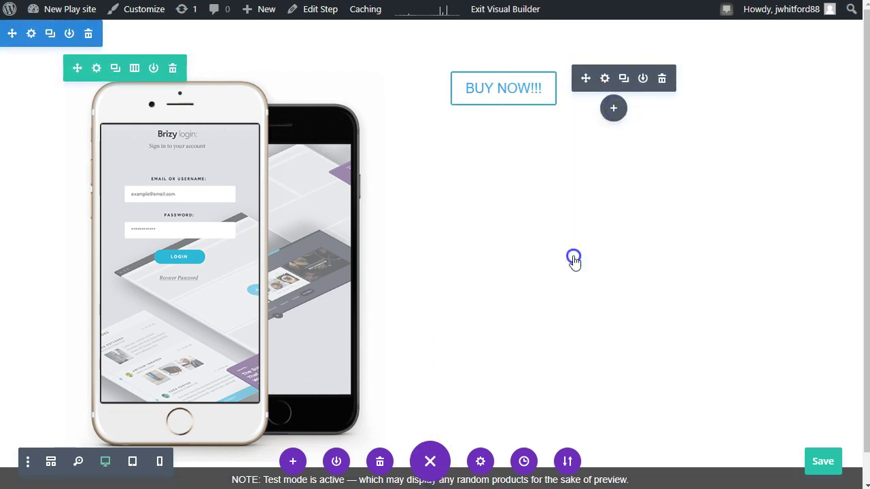
triple_click(527, 151)
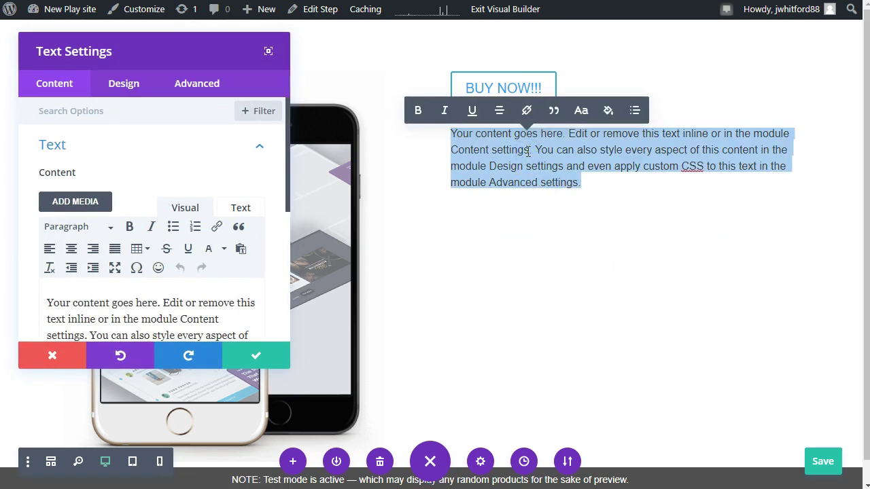
type("GET THIS LIMITED")
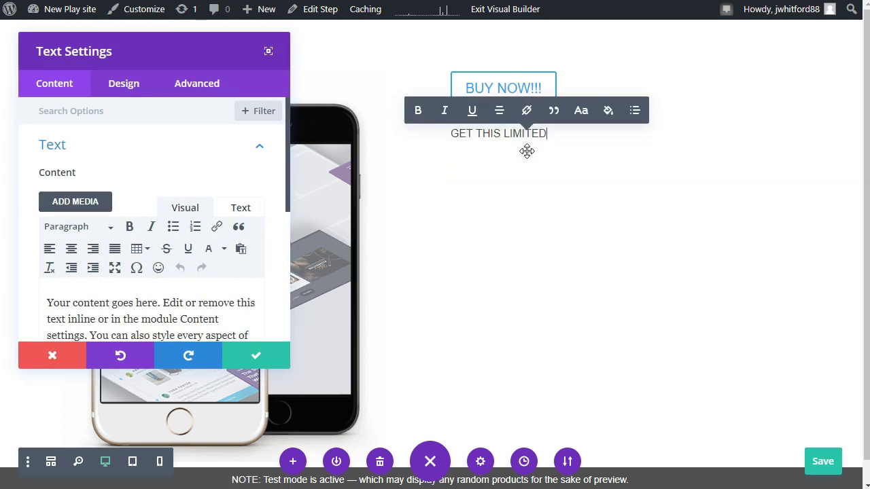
type(" TIME DEAL!!!")
left_click(589, 206)
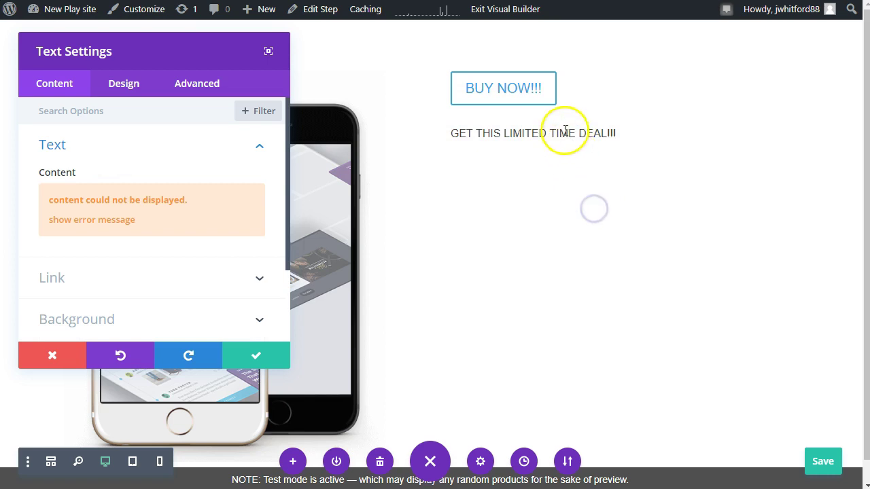
Format the deal text as Heading 1 and move its module above the BUY NOW!!! button, exiting the visual builder when finished
triple_click(522, 136)
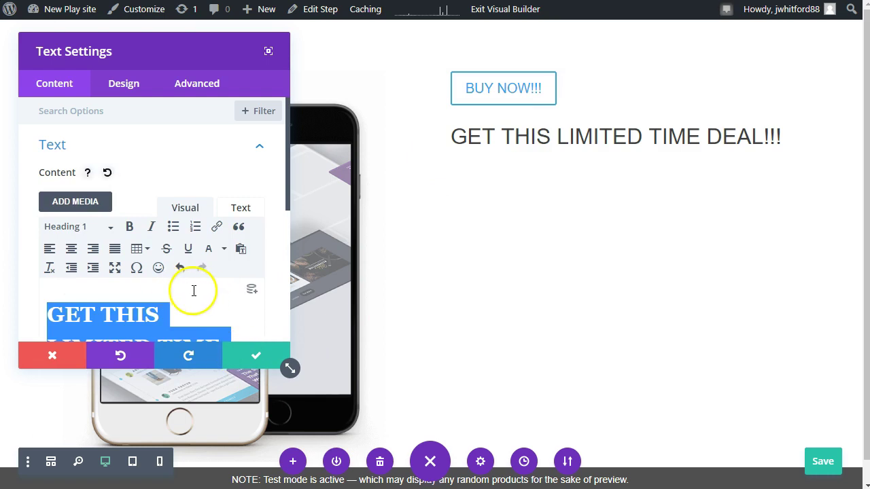
left_click(255, 357)
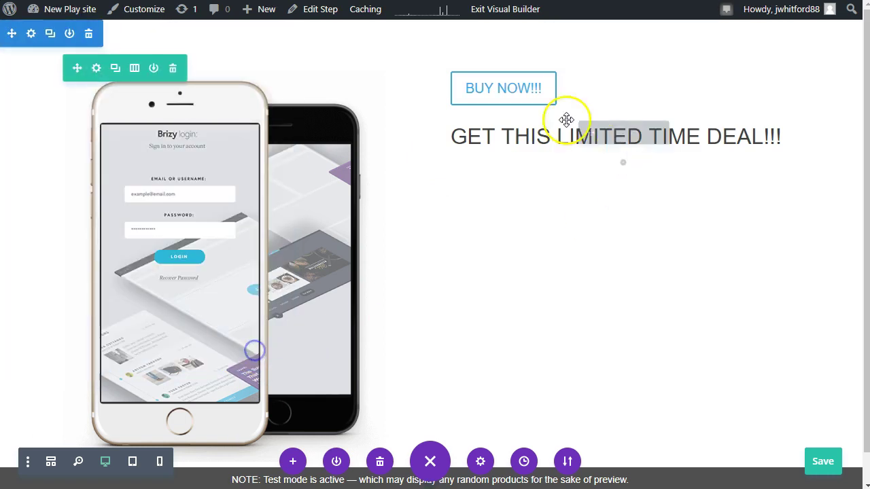
left_click_drag(588, 133, 521, 75)
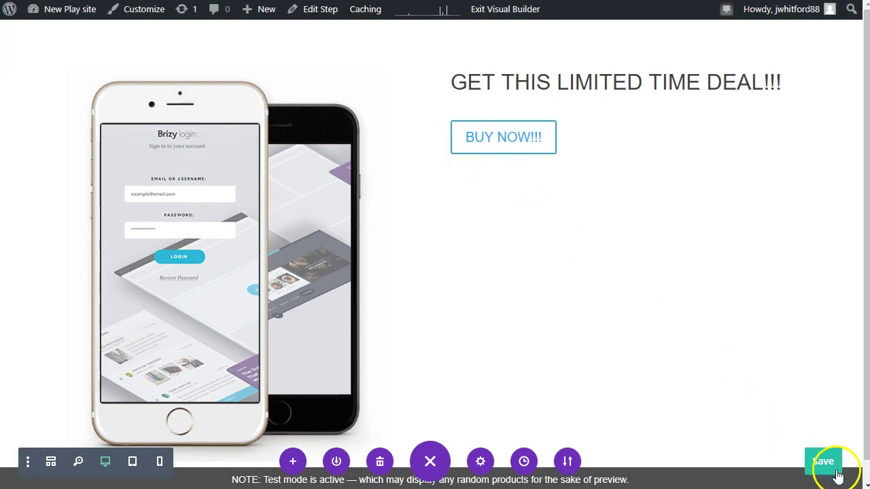
left_click(522, 14)
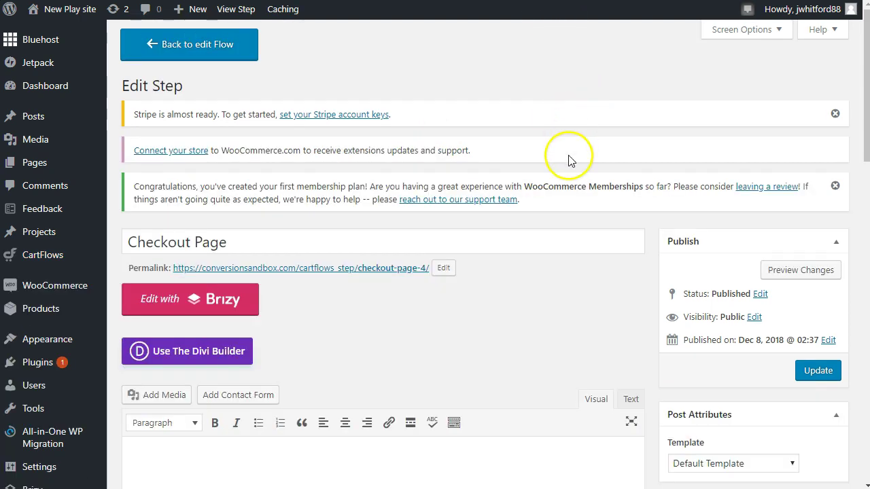
Copy the [cartflows_checkout] shortcode from the Checkout Page step's layout settings
scroll(571, 160, "down", 6)
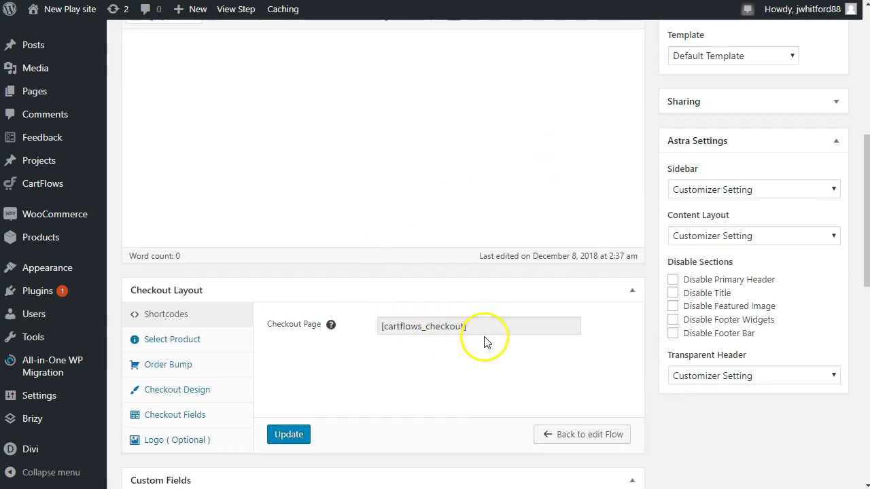
left_click(489, 327)
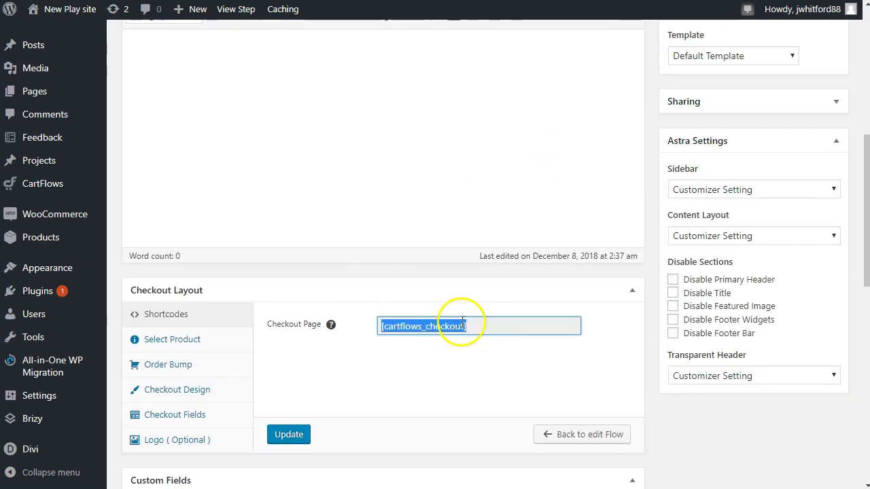
scroll(301, 320, "up", 6)
Enable the Divi Builder for the Checkout Page step and open it for building on the front end
left_click(215, 352)
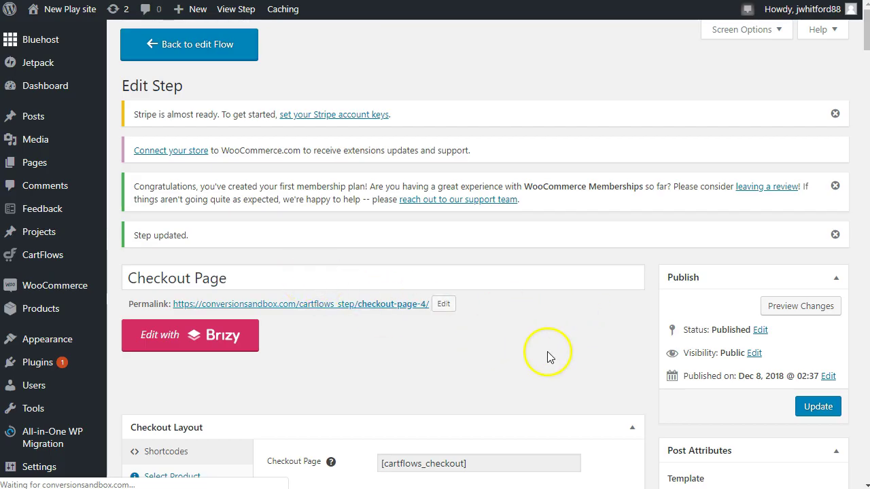
scroll(551, 357, "down", 1)
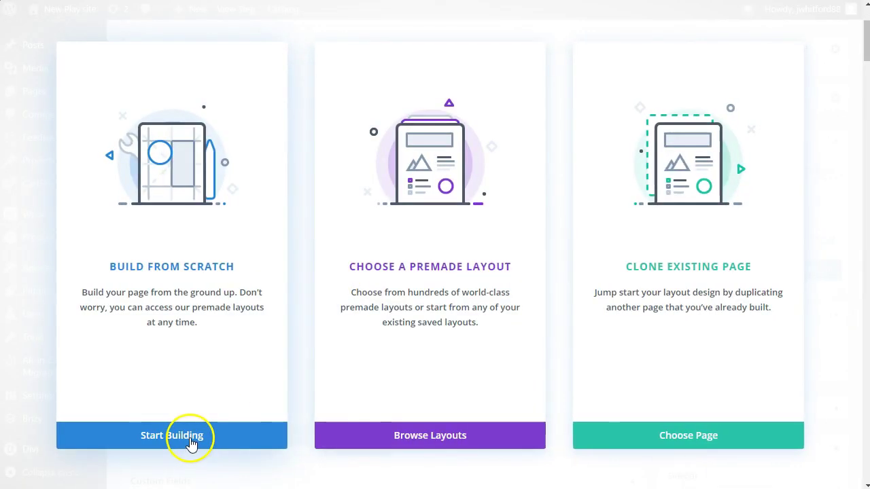
left_click(190, 443)
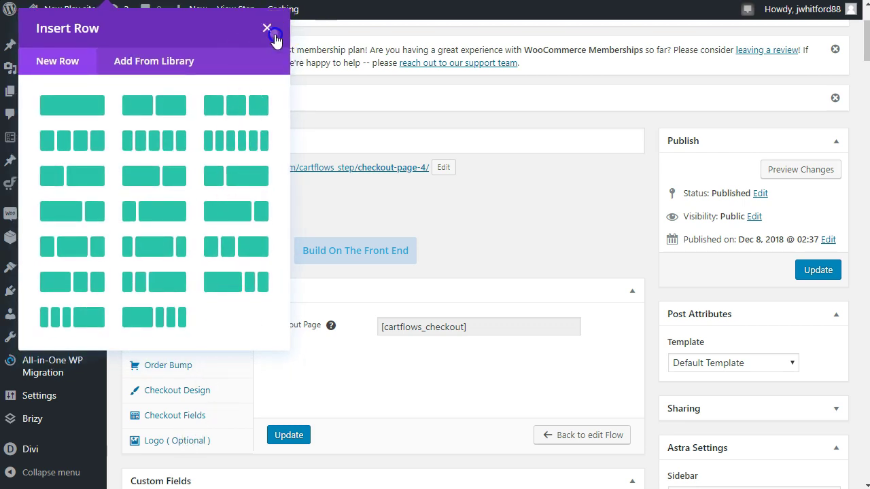
left_click(267, 29)
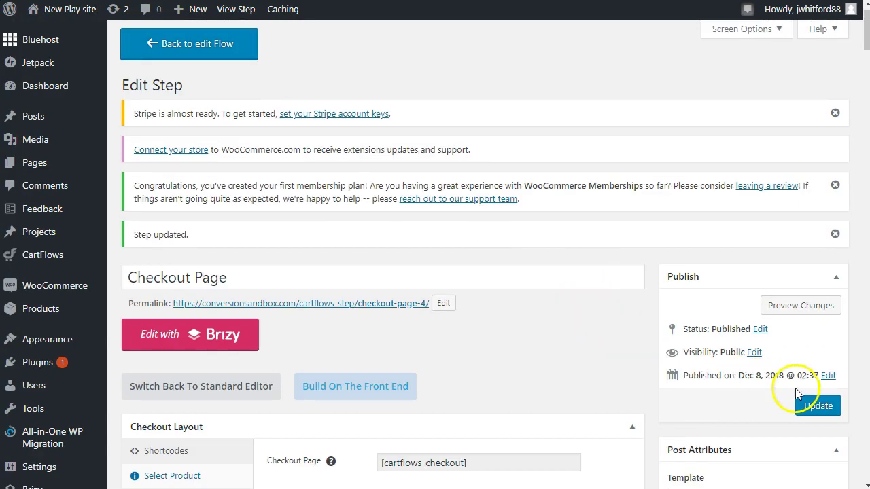
left_click(367, 393)
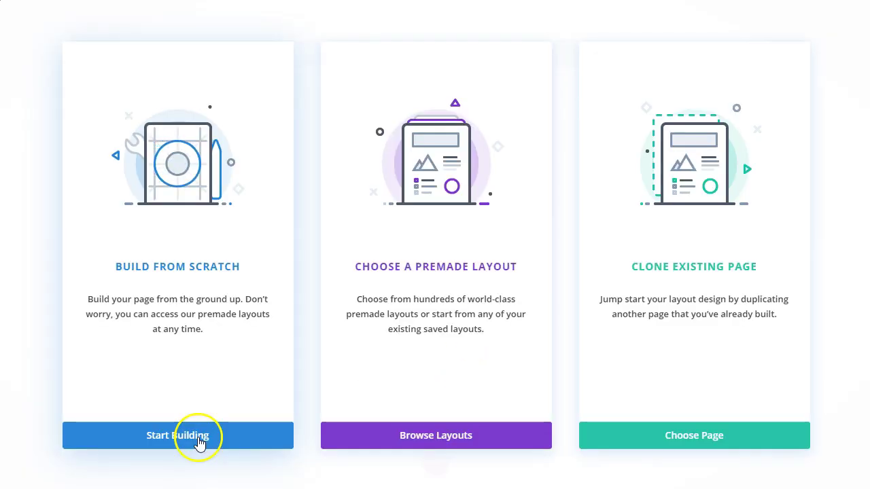
Start the checkout page from scratch with a single-column row containing a Text module
left_click(197, 438)
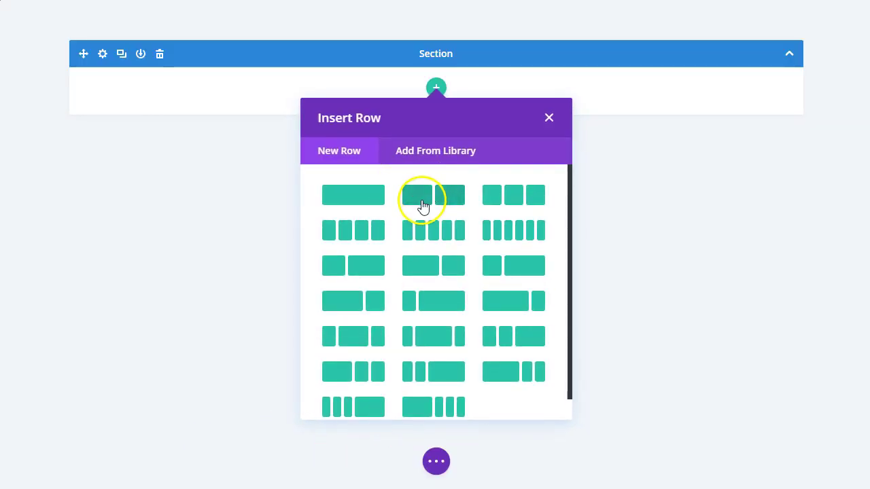
left_click(354, 197)
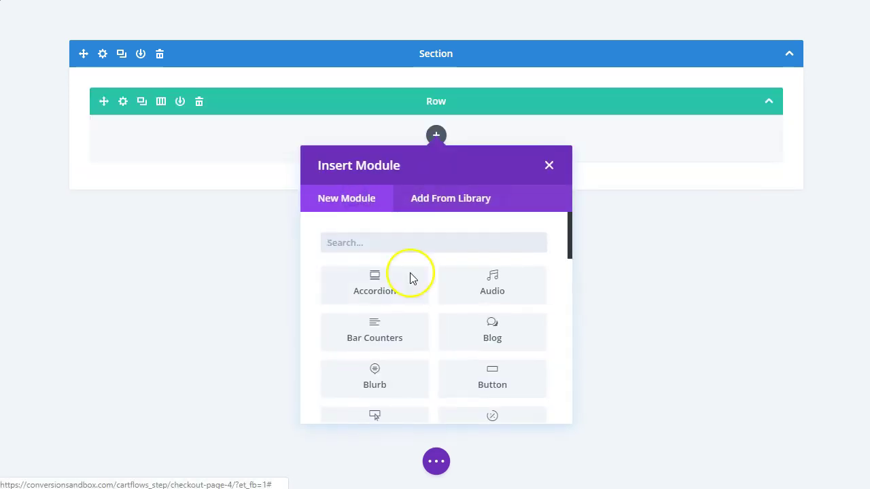
left_click(394, 245)
type("Tex")
left_click(380, 279)
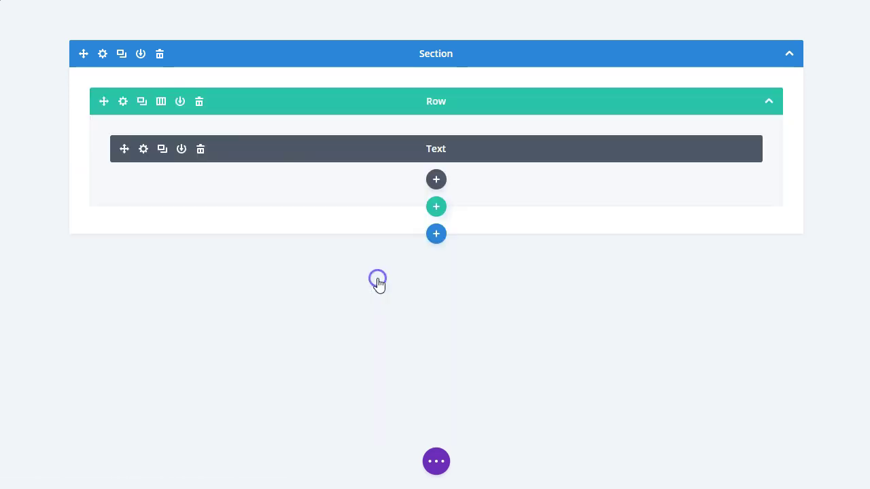
Replace the Text module's content with [cartflows_checkout], save the module, and switch the builder to desktop view
left_click(101, 307)
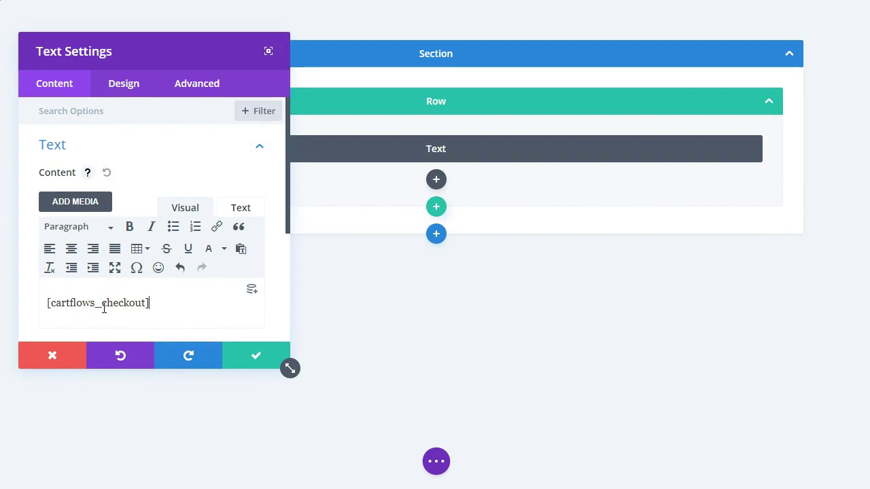
left_click(264, 356)
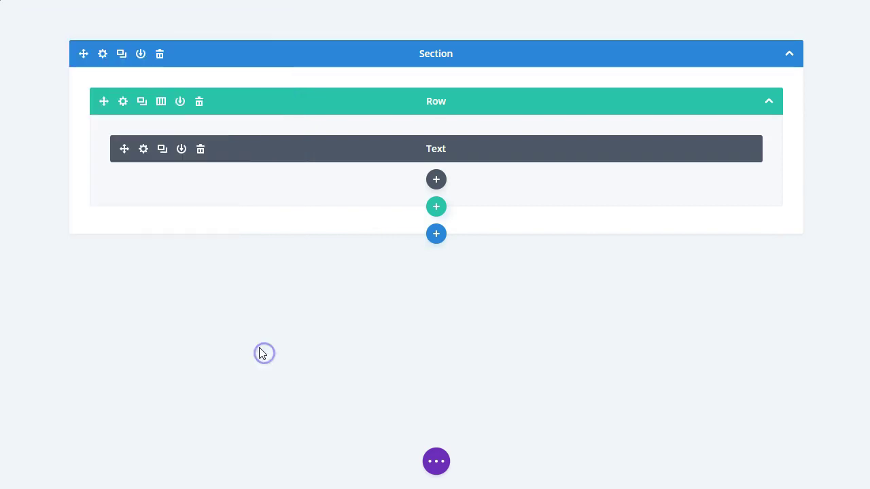
left_click(436, 464)
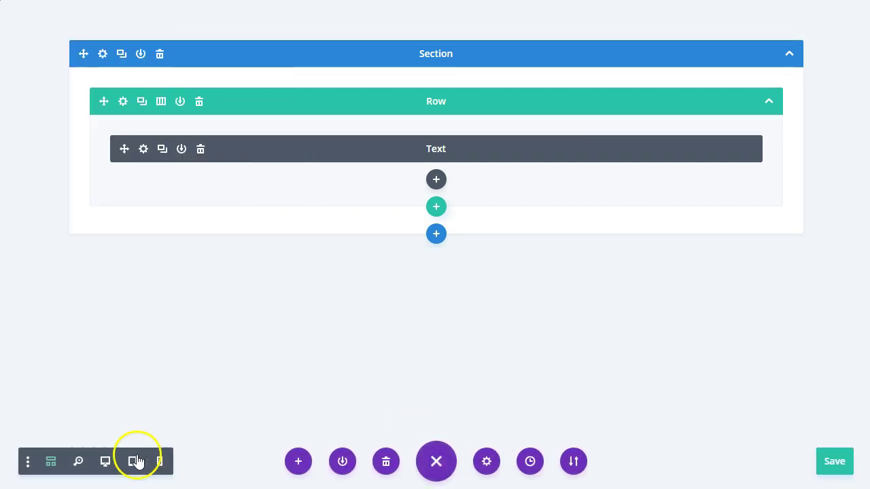
left_click(105, 461)
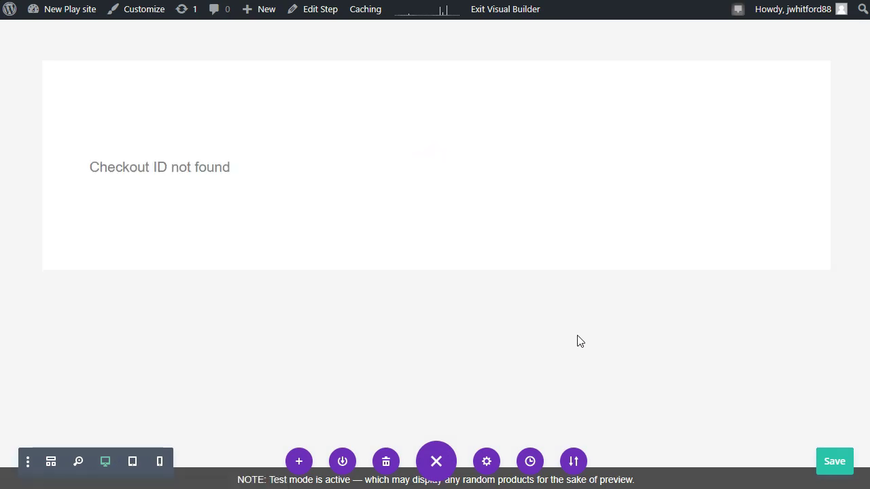
Add a three-column row below the checkout text and insert a Blurb module in its first column
mouse_move(132, 183)
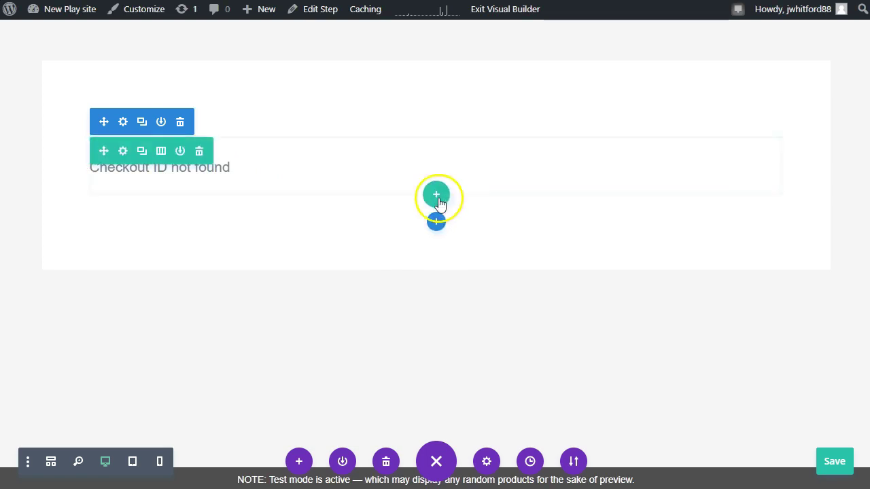
left_click(436, 195)
left_click(521, 303)
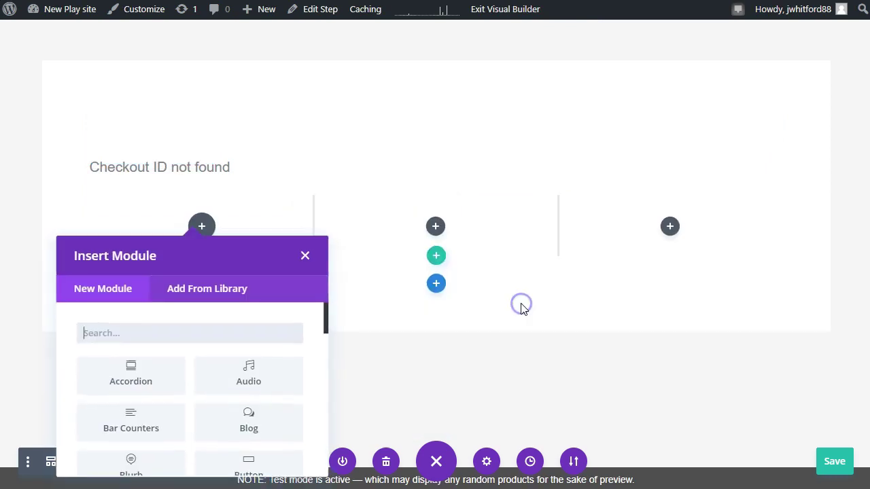
type("blur")
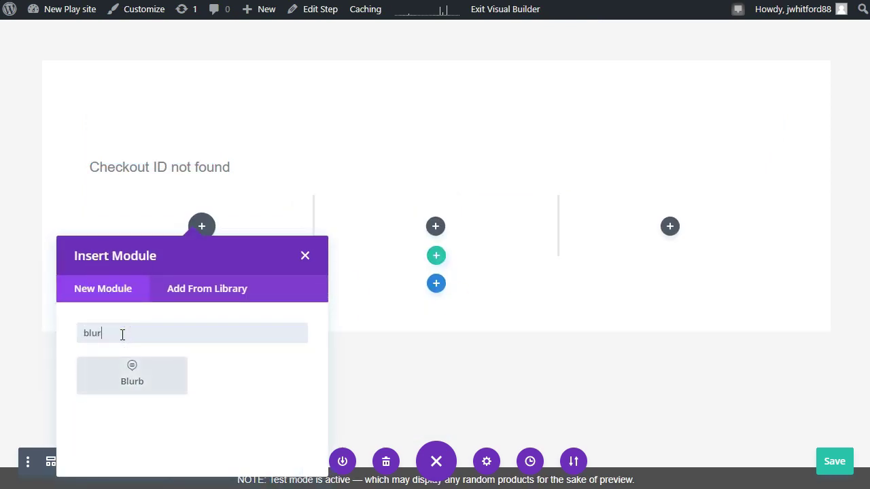
left_click(118, 380)
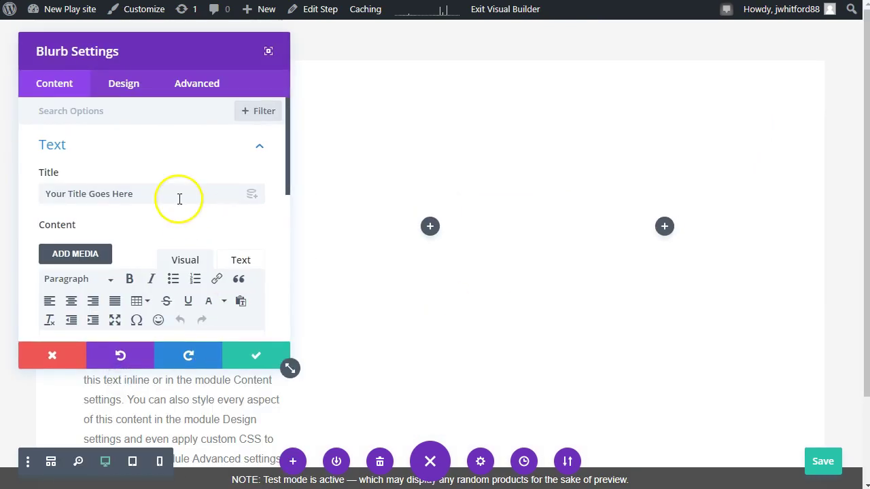
Set the blurb's title to "Money Back Guarantee" and delete its placeholder body content
triple_click(178, 198)
type("M")
key("BackSpace")
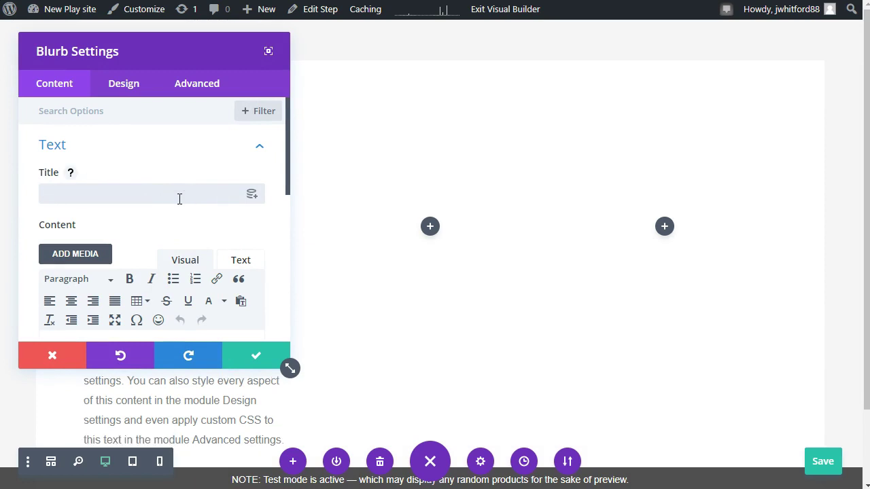
type("Money Back Guarantee")
scroll(183, 204, "down", 3)
left_click(173, 214)
triple_click(174, 215)
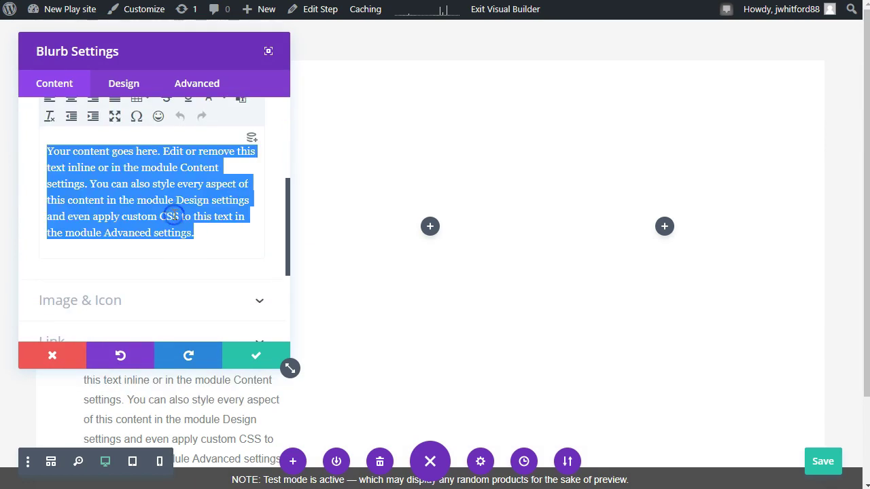
key("BackSpace")
Enable the blurb's icon, choose the thumbs-up icon, and save the module
left_click(172, 219)
left_click(54, 168)
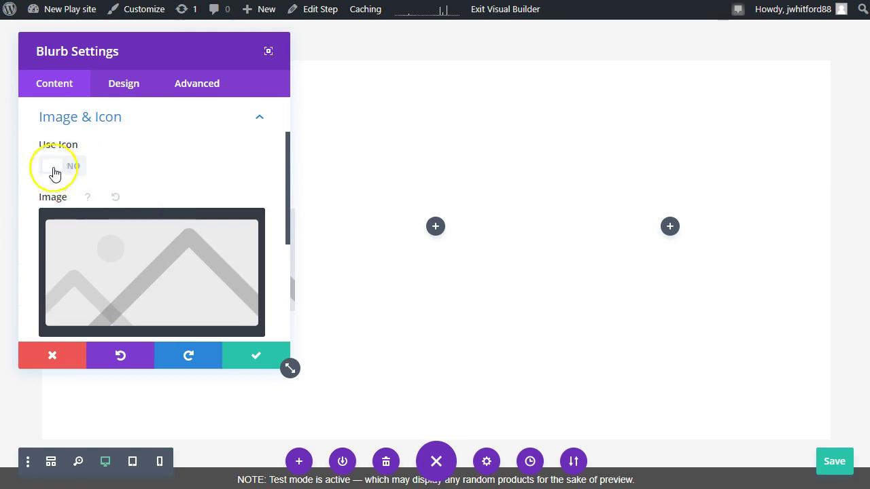
scroll(194, 270, "down", 5)
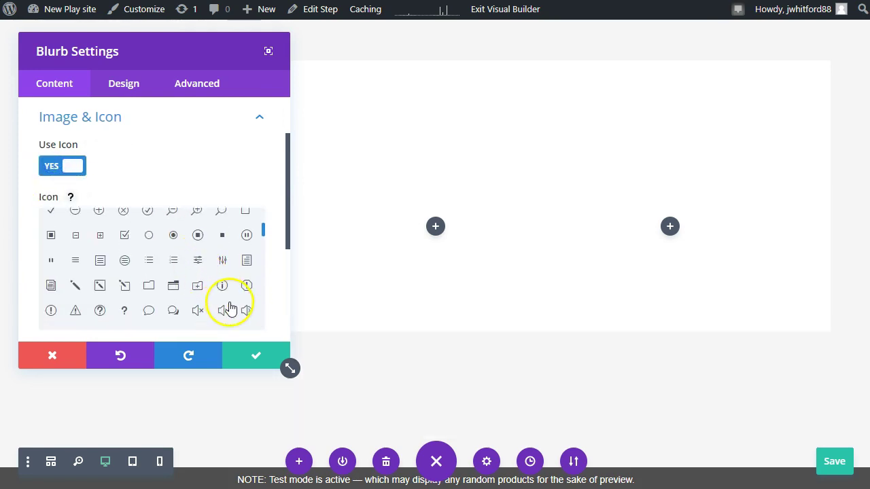
scroll(230, 311, "down", 5)
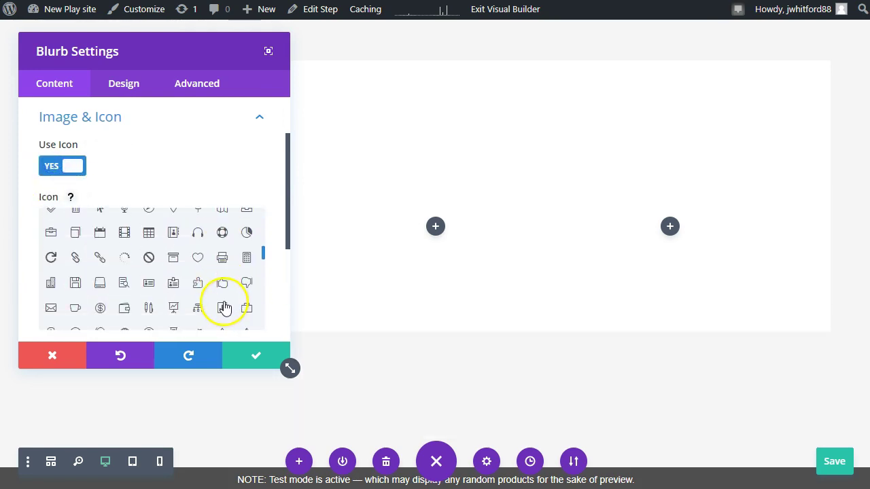
left_click(224, 284)
left_click(253, 353)
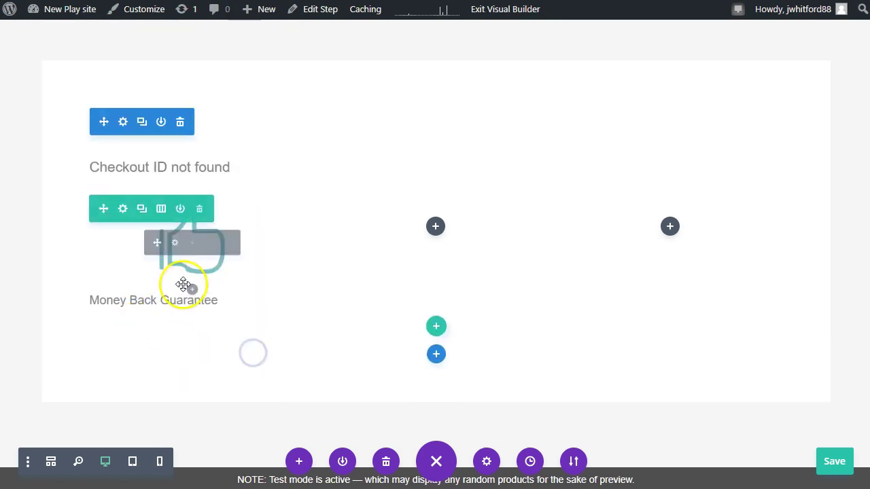
Center the text of the Money Back Guarantee blurb and save the module
left_click(173, 243)
left_click(122, 83)
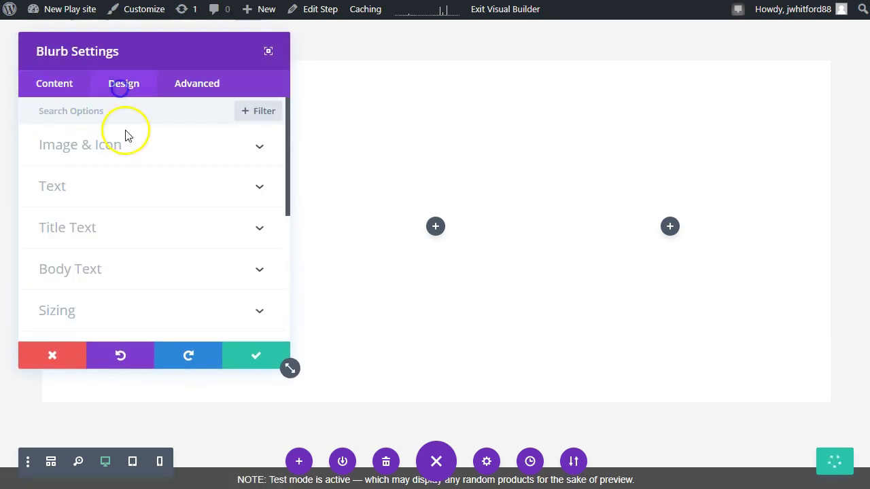
left_click(92, 154)
scroll(111, 156, "down", 4)
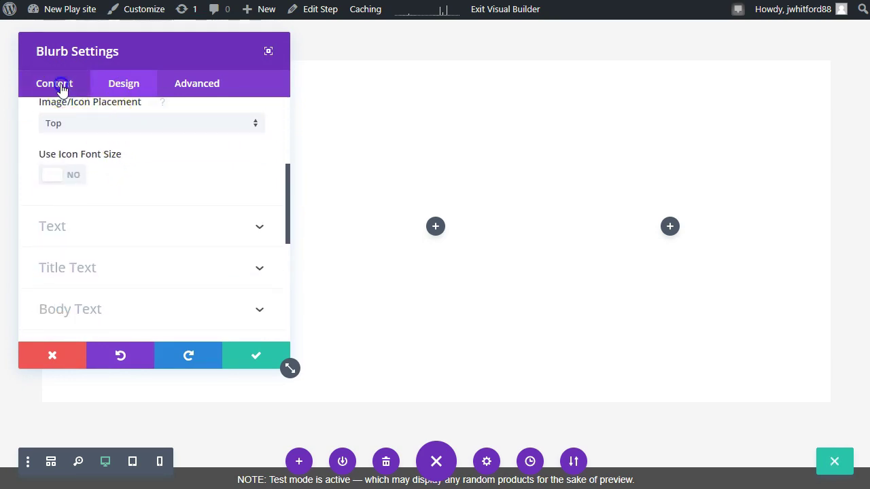
left_click(62, 87)
left_click(82, 146)
left_click(174, 244)
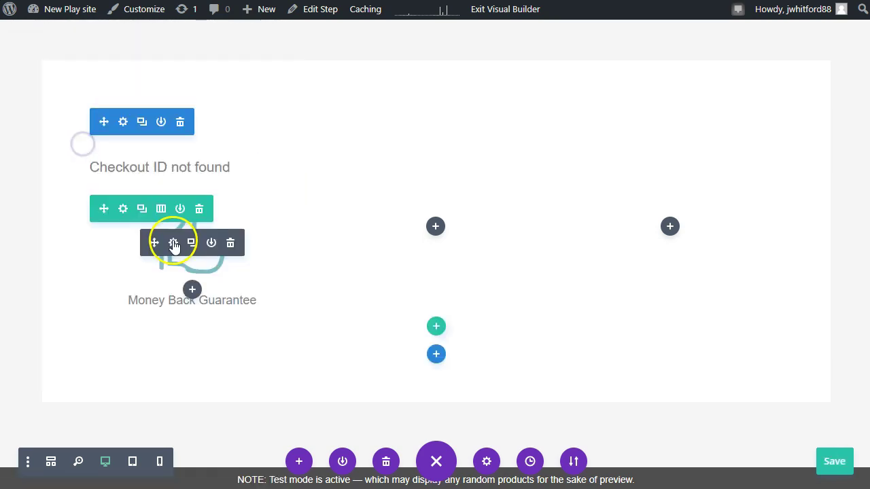
Duplicate the guarantee blurb into the second and third columns, and save the page while exiting the visual builder
left_click(193, 244)
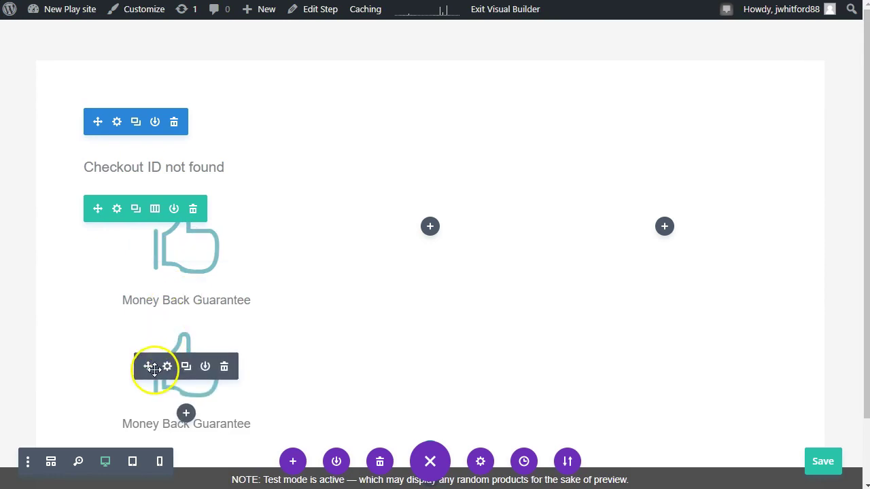
left_click_drag(152, 365, 405, 253)
left_click(430, 242)
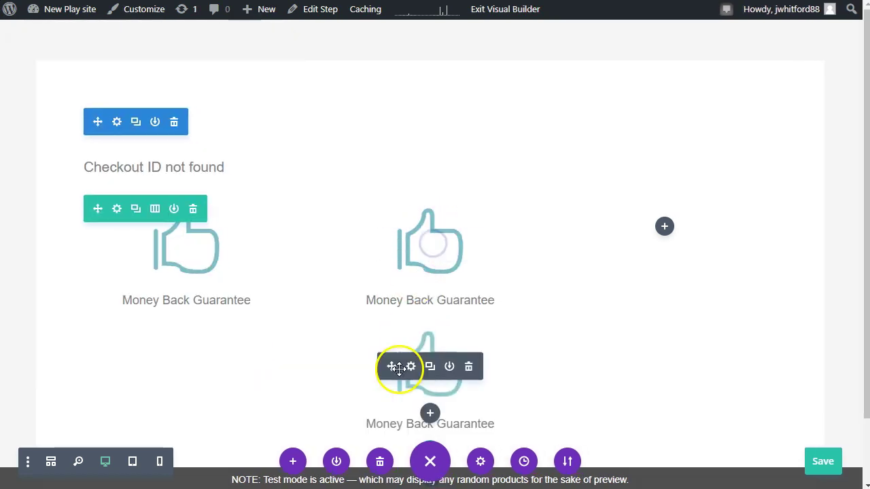
left_click_drag(392, 366, 650, 230)
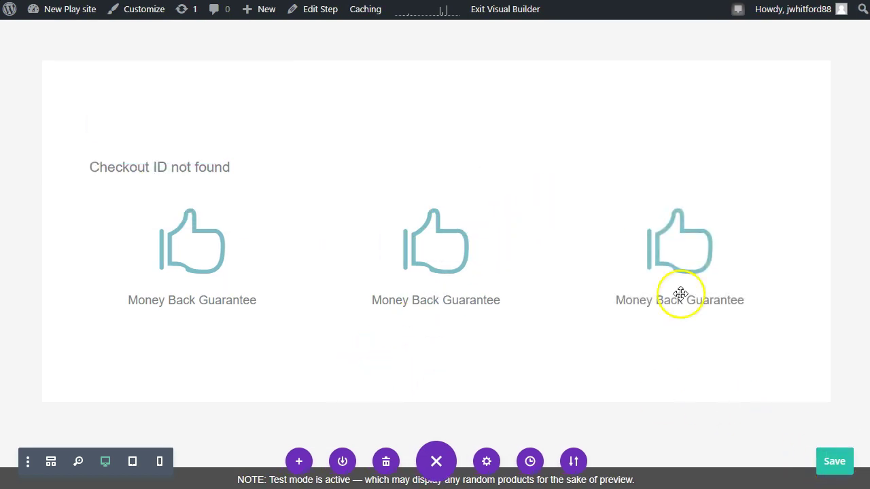
left_click(528, 9)
left_click(489, 320)
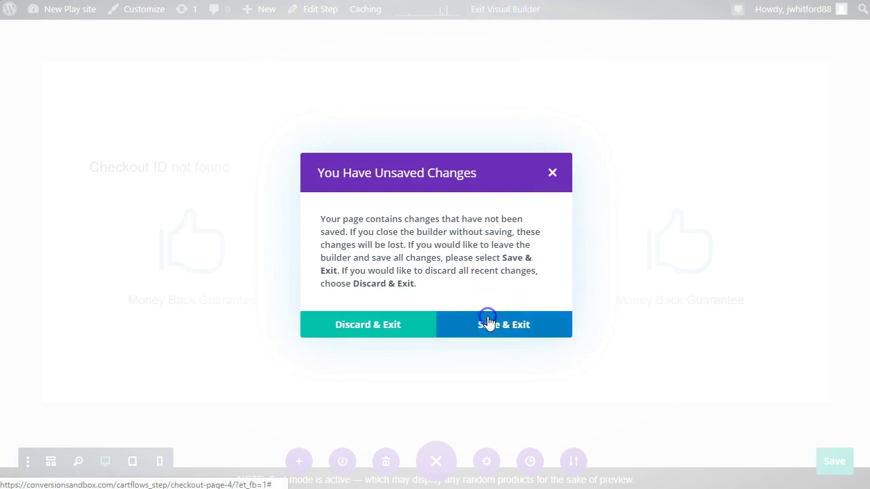
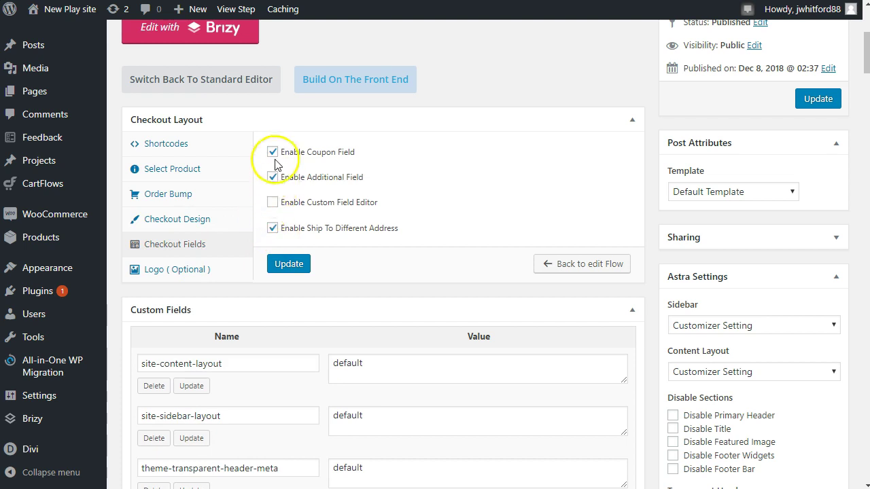
Disable the coupon, additional and ship-to-different-address options in the checkout fields, and enable the custom field editor
left_click(273, 154)
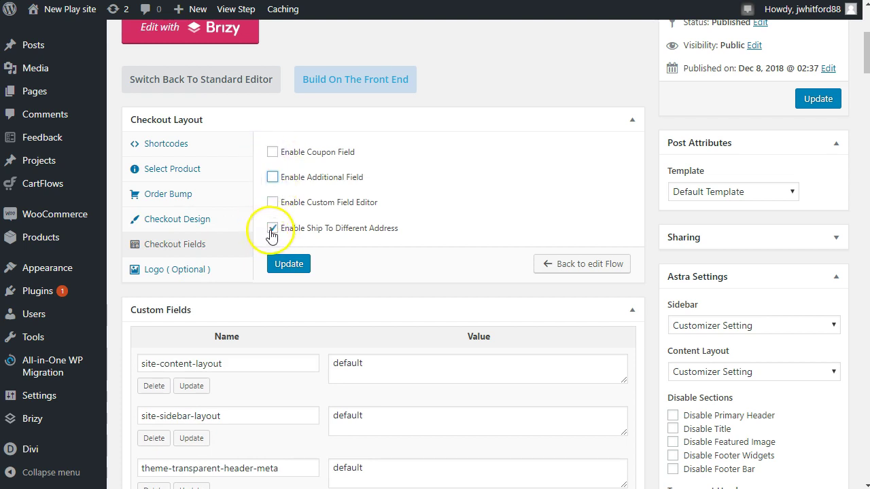
left_click(271, 203)
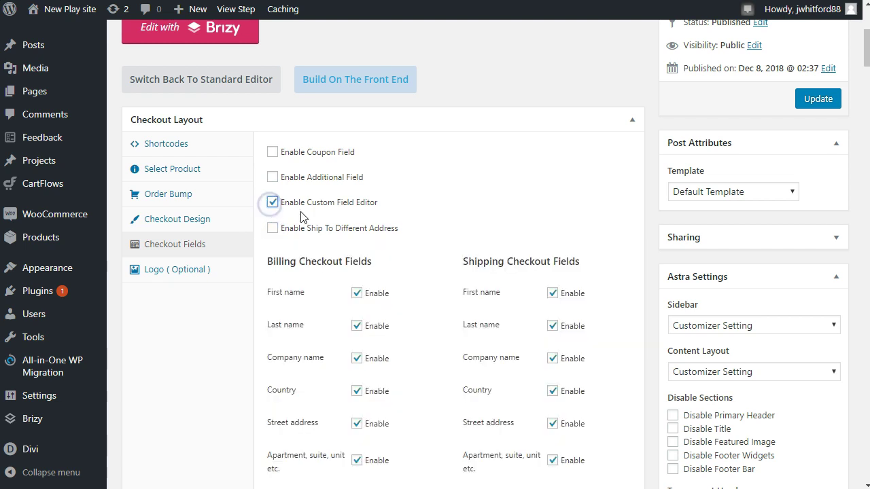
scroll(475, 196, "down", 2)
Disable all shipping checkout fields, from first name through ZIP
left_click(550, 159)
left_click(550, 191)
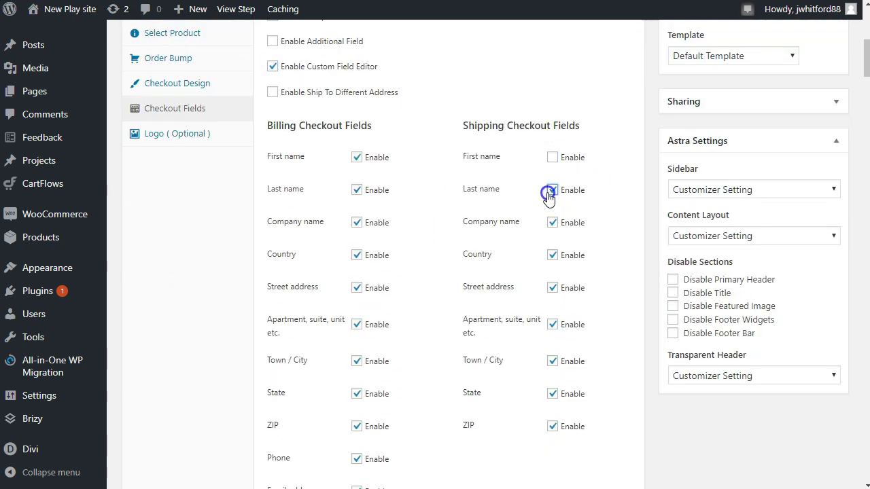
left_click(553, 328)
left_click(552, 395)
left_click(552, 426)
Disable every billing checkout field except first name, last name and email address, and update the checkout step
left_click(355, 458)
scroll(347, 435, "down", 2)
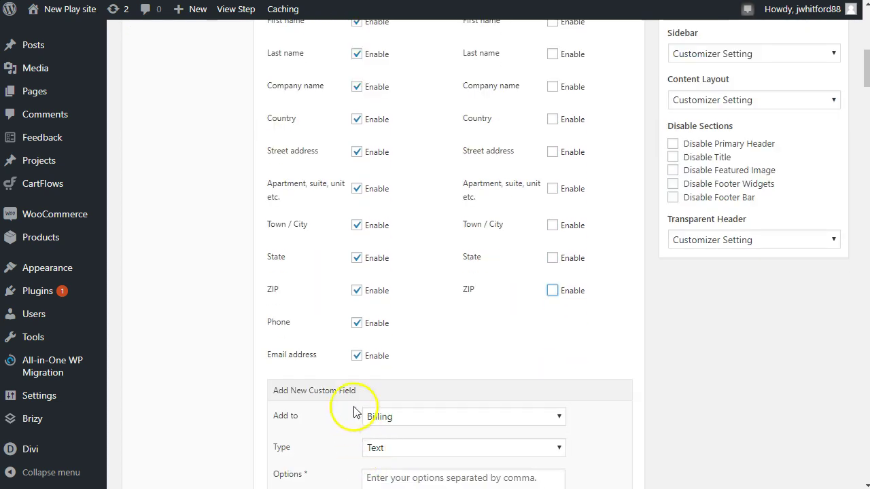
scroll(354, 291, "up", 1)
left_click(355, 293)
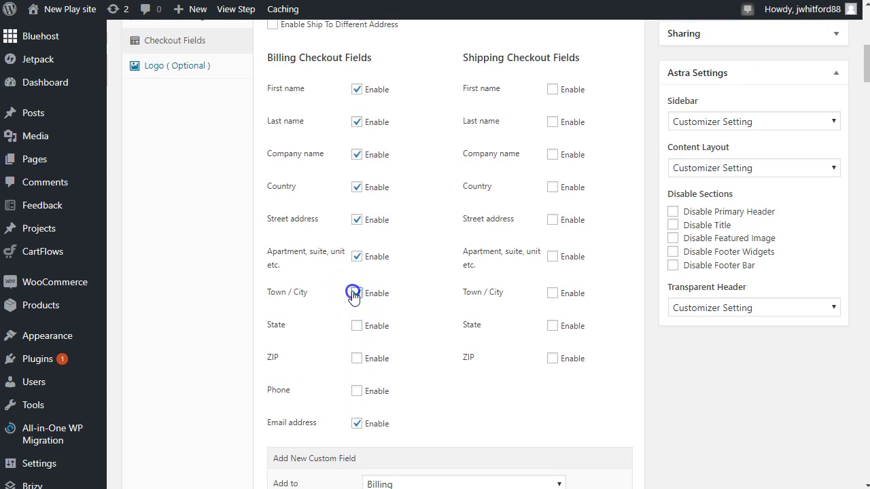
left_click(356, 219)
left_click(356, 187)
left_click(356, 155)
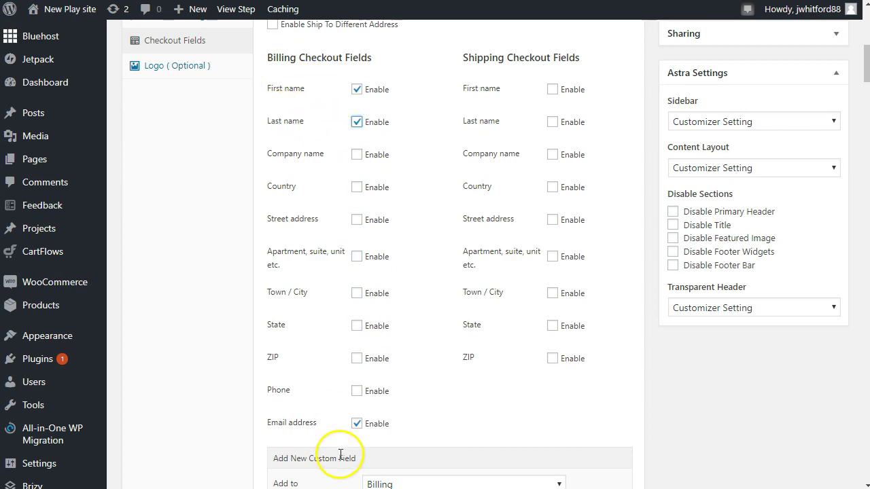
scroll(447, 265, "down", 6)
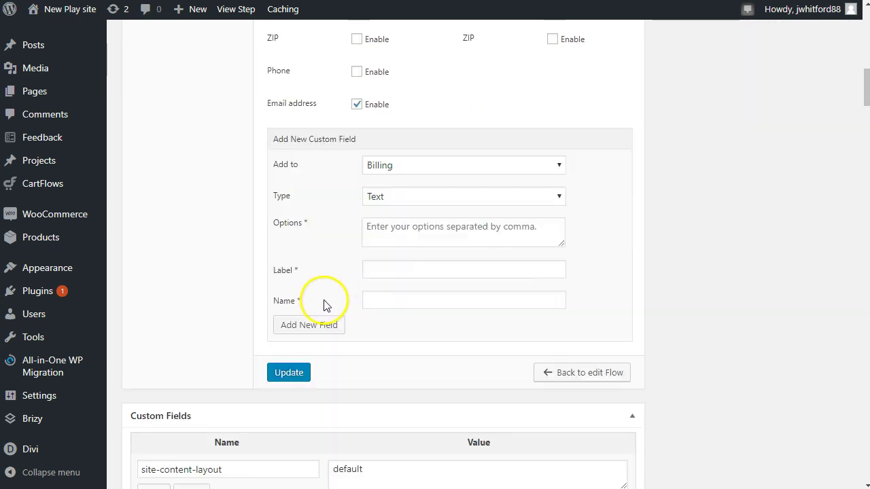
left_click(309, 297)
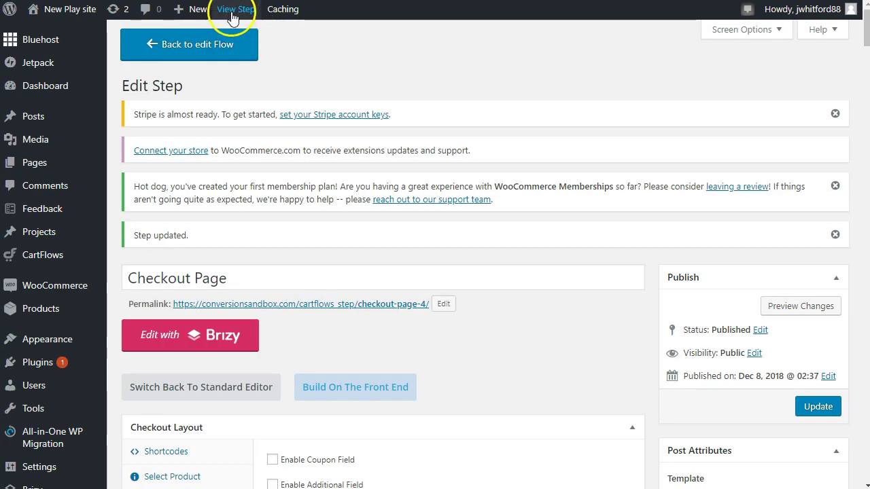
View the live checkout page and examine its billing form, order summary and guarantee blurbs
left_click(236, 9)
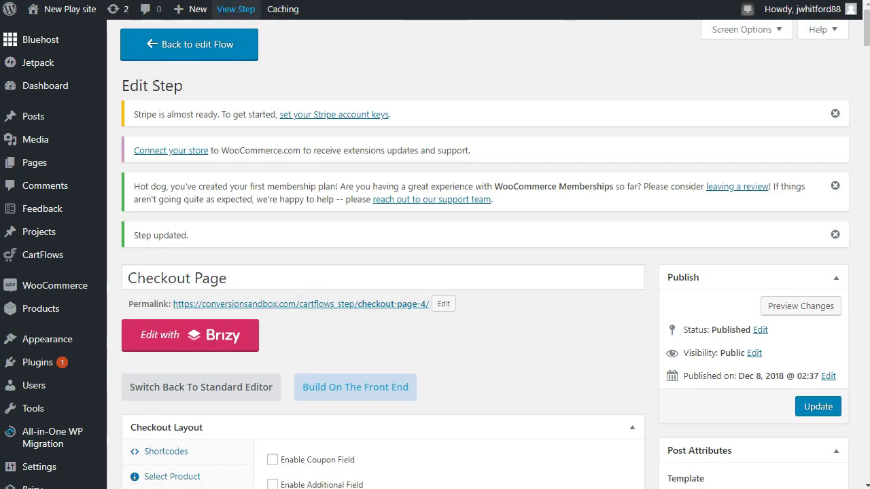
scroll(592, 210, "down", 3)
scroll(408, 274, "up", 5)
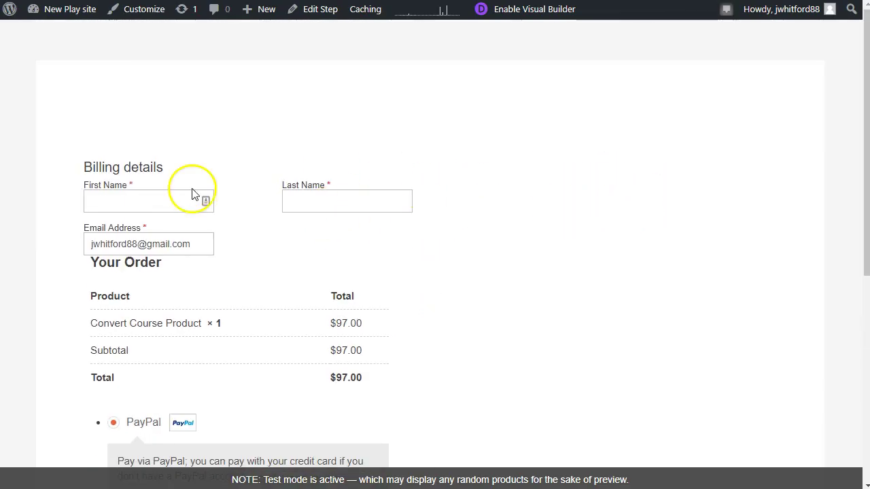
scroll(584, 210, "down", 5)
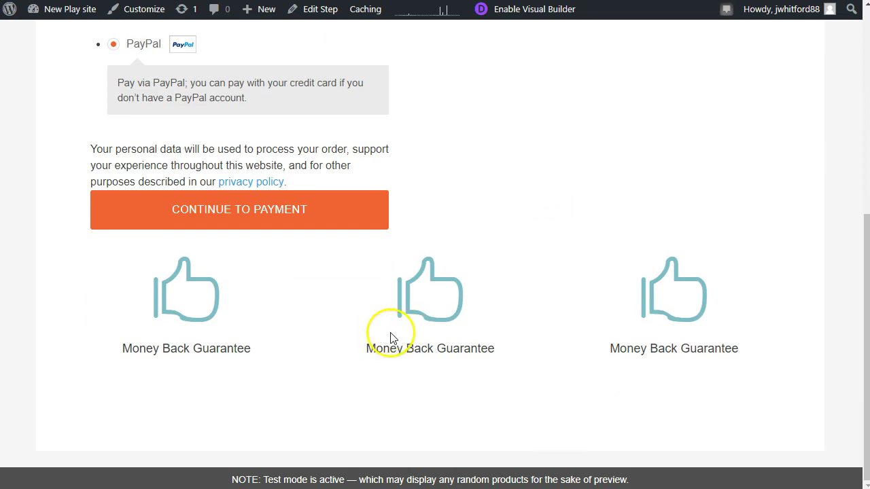
scroll(390, 336, "up", 5)
Reopen the checkout page in the visual builder and look over its wireframe of rows and modules
left_click(523, 19)
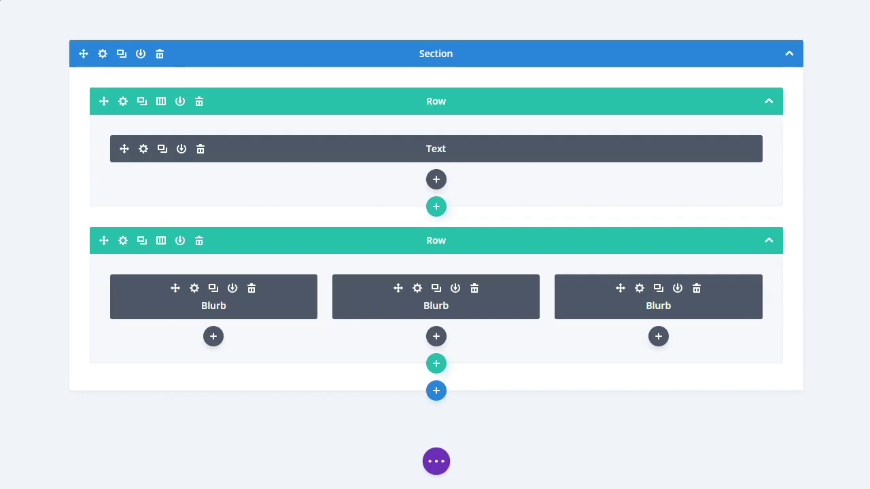
left_click(432, 461)
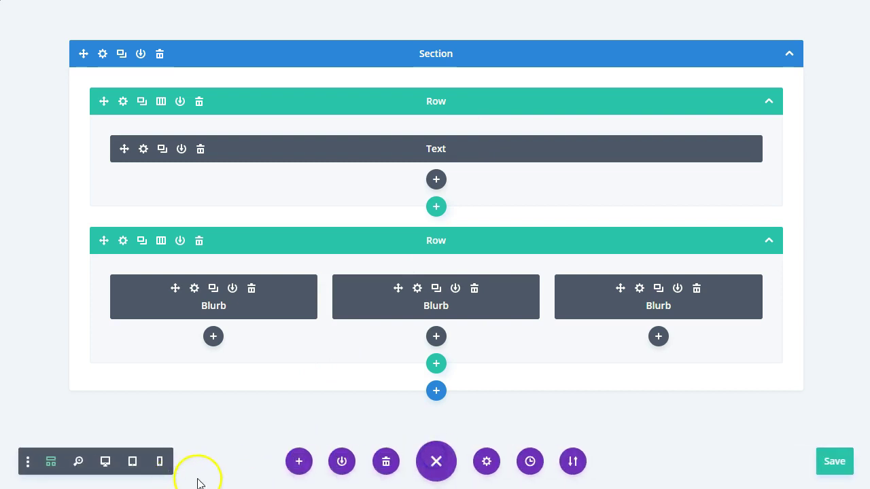
left_click(432, 464)
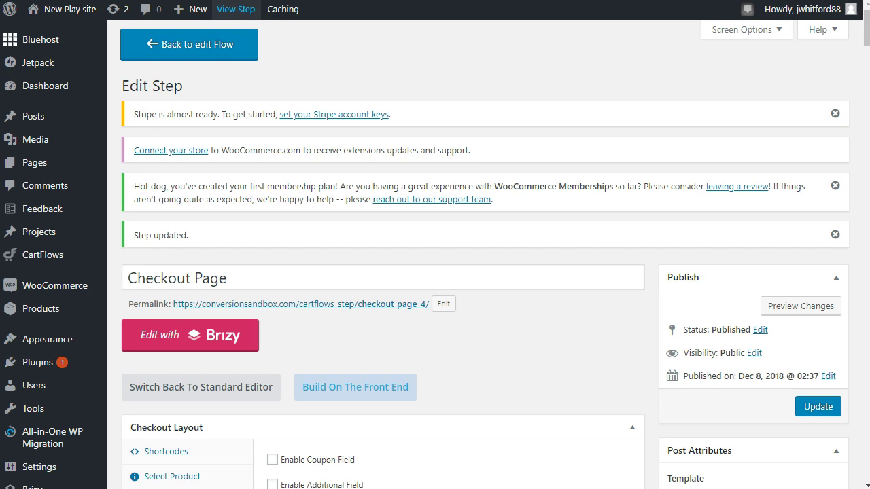
Update the Checkout Page step and return to the flow's list of steps
scroll(654, 281, "down", 2)
scroll(653, 281, "down", 2)
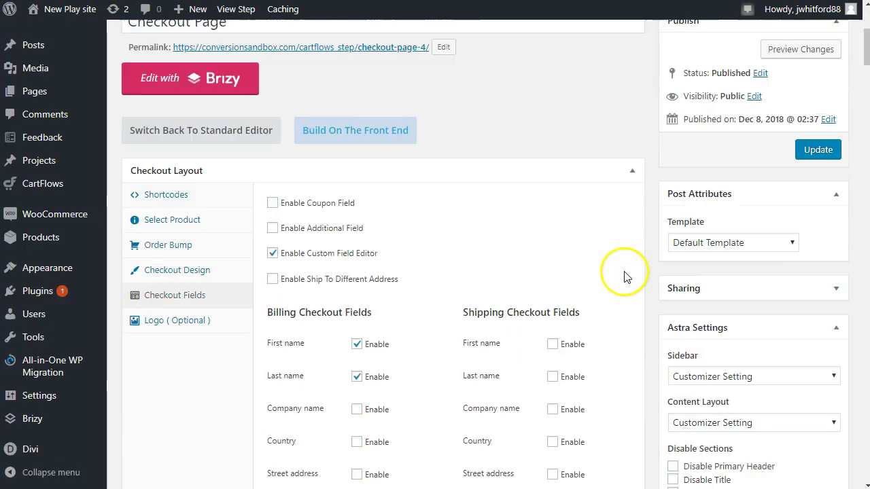
left_click(812, 136)
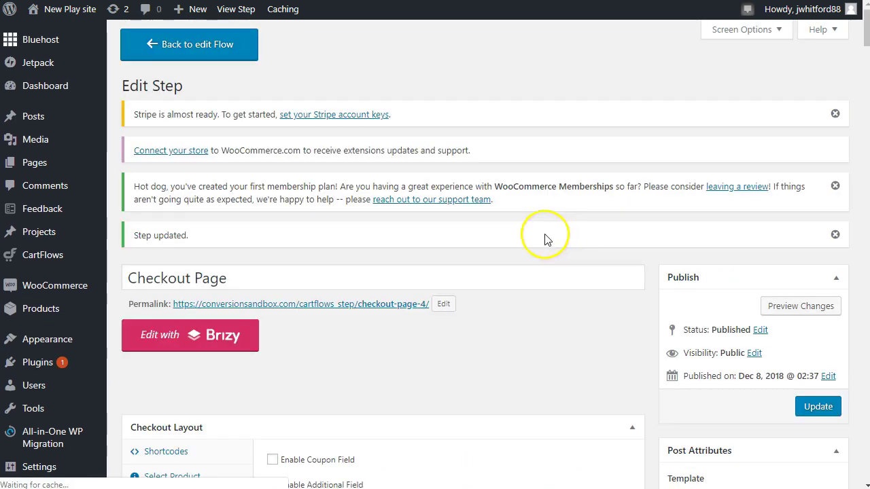
left_click(170, 44)
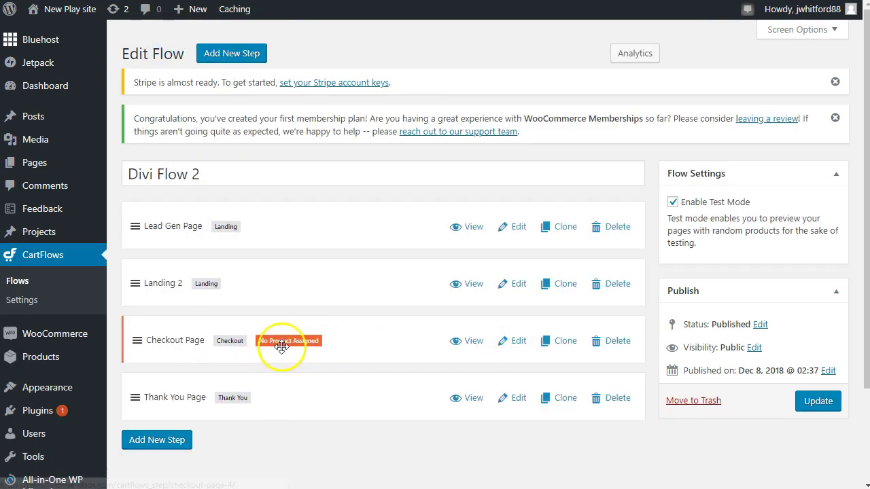
Open the Thank You Page step for editing, set its template to Template for Page Builders, and update it
left_click(518, 397)
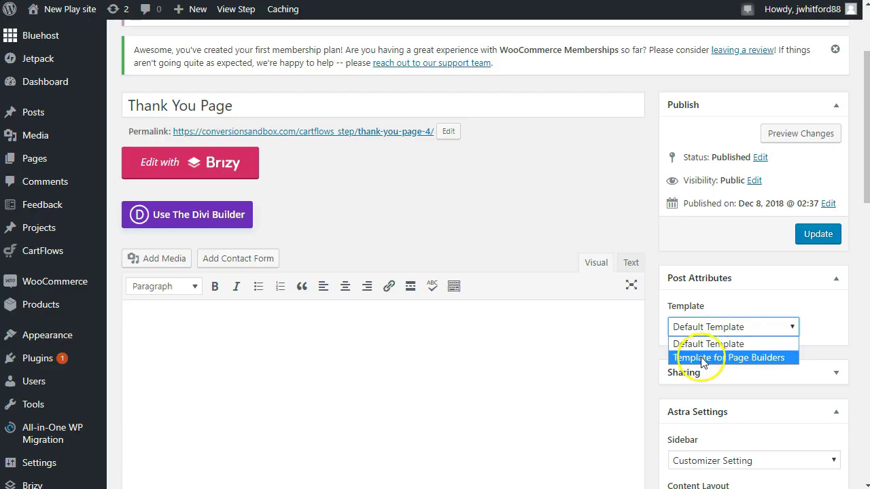
left_click(702, 358)
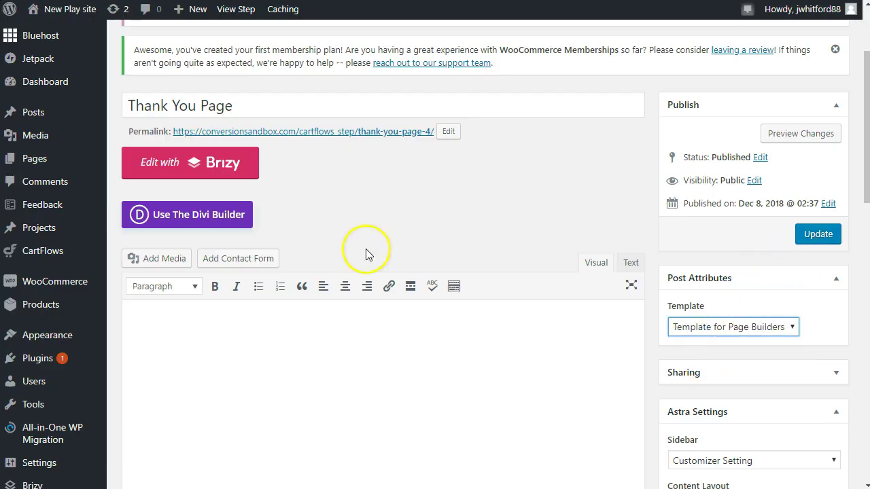
left_click(829, 236)
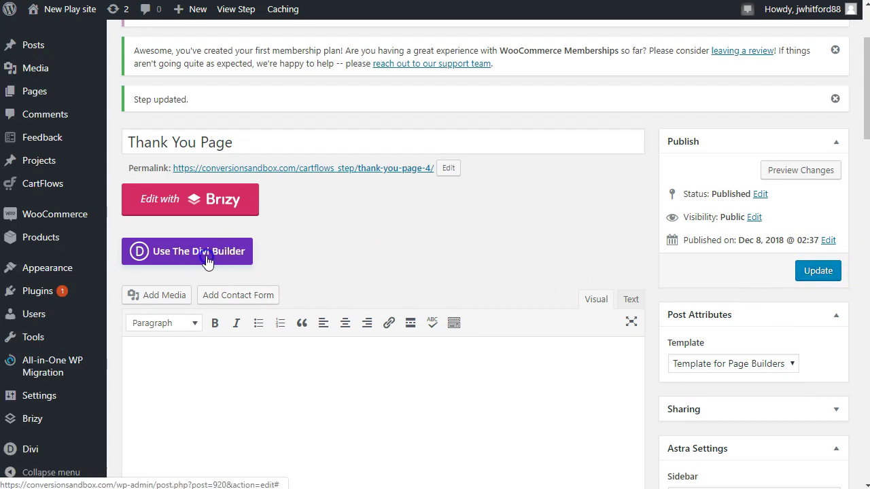
Enable the Divi Builder for the Thank You page with a from-scratch layout, and copy the [cartflows_order_details] shortcode
left_click(204, 252)
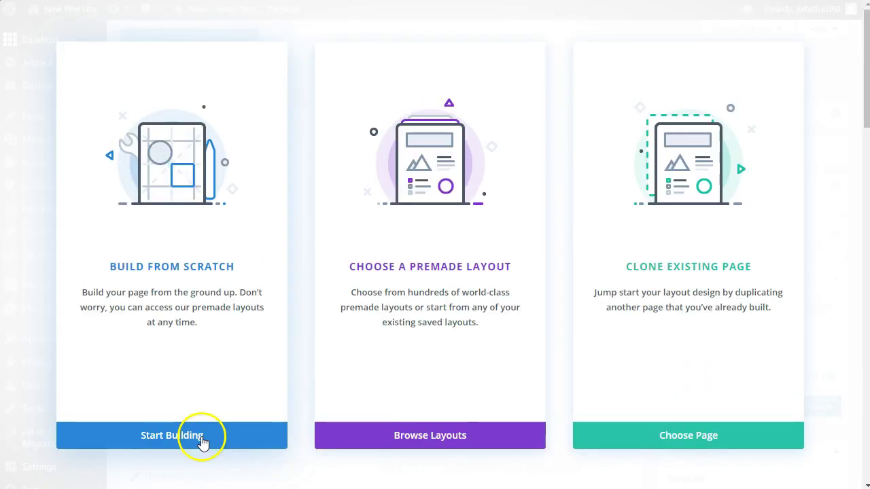
left_click(203, 439)
left_click(521, 375)
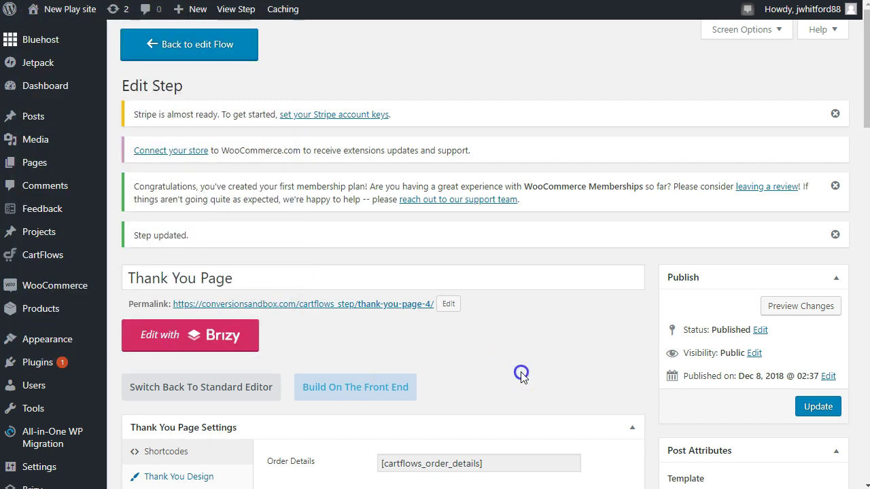
scroll(504, 367, "down", 2)
left_click(500, 330)
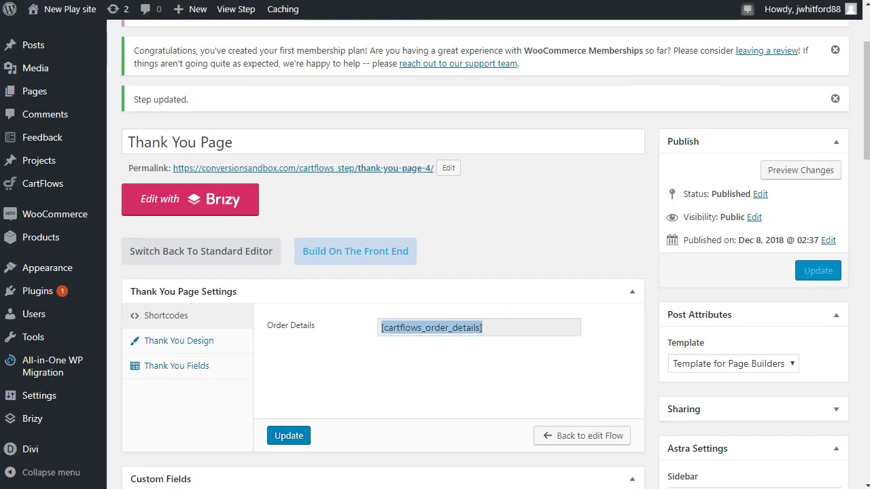
left_click(542, 237)
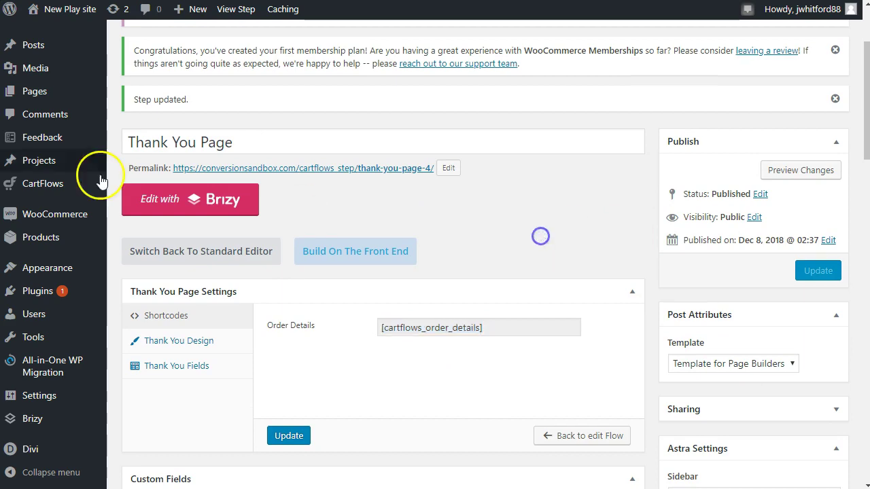
Start building the Thank You page from scratch on the front end with a single-column row
left_click(363, 257)
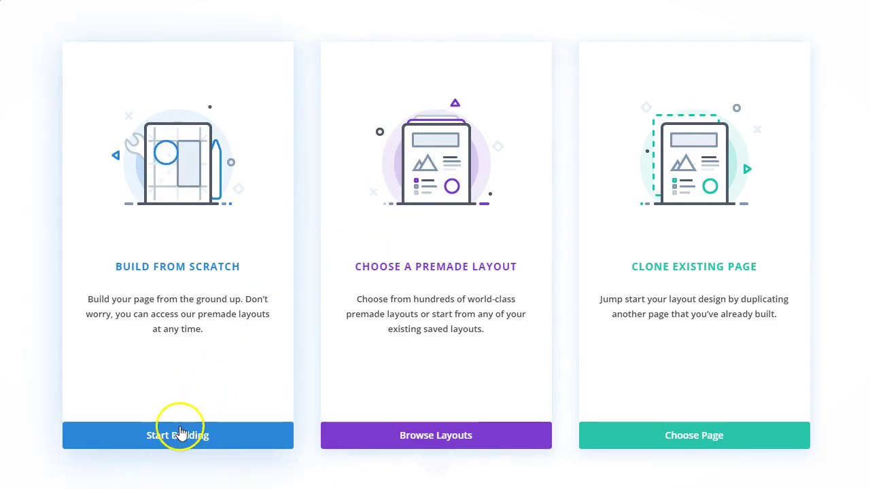
left_click(178, 443)
left_click(356, 197)
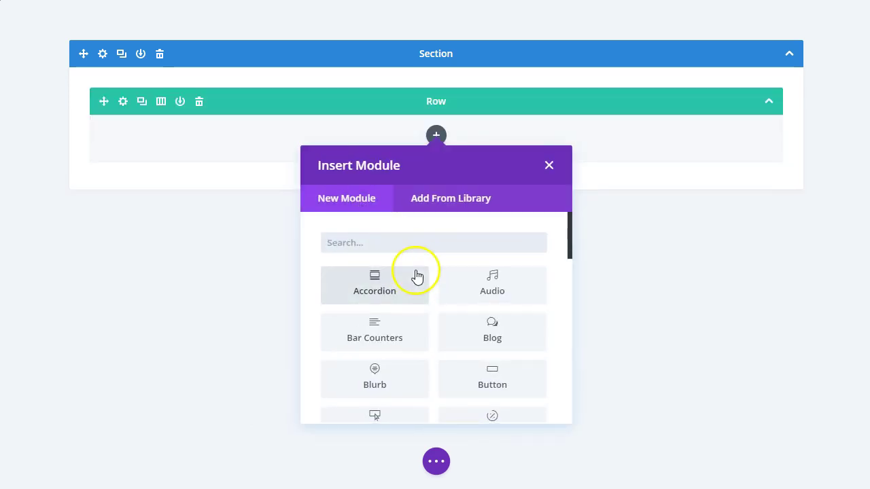
Add a Text module containing "Thank you for your order! Here are your details:" followed by the [cartflows_order_details] shortcode
type("trex")
key("BackSpace")
key("BackSpace")
key("BackSpace")
type("ext")
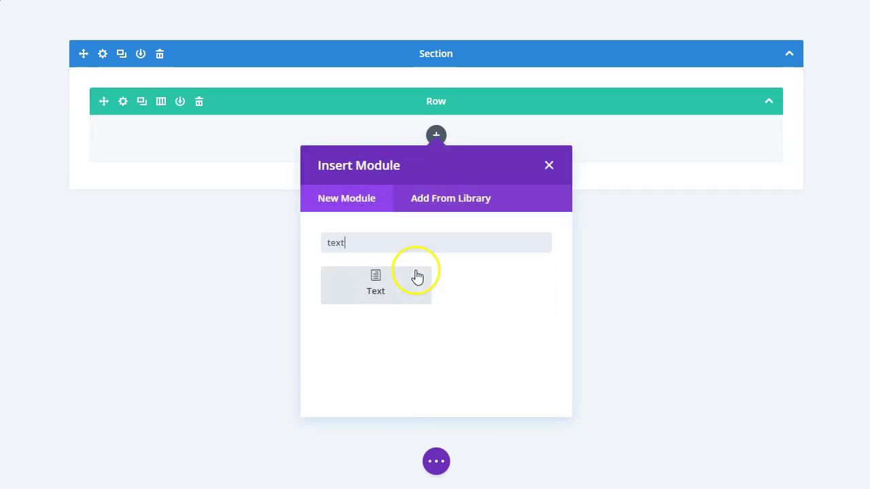
left_click(396, 286)
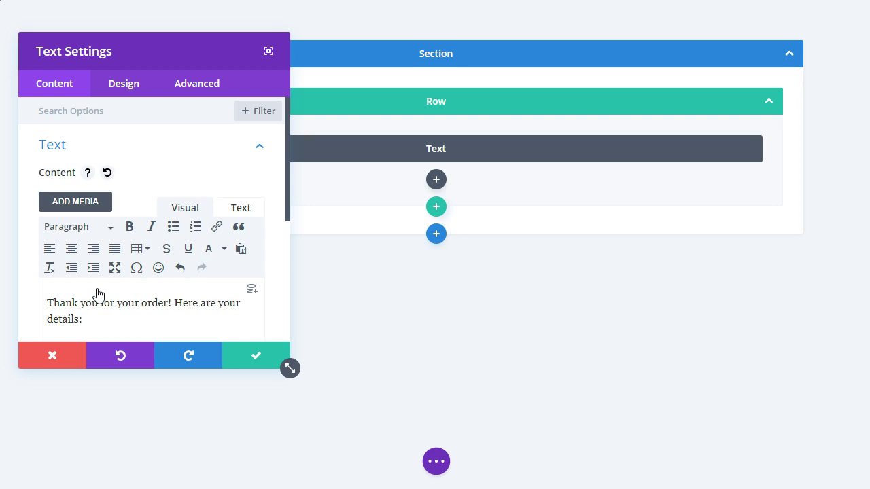
scroll(98, 293, "down", 2)
left_click(122, 244)
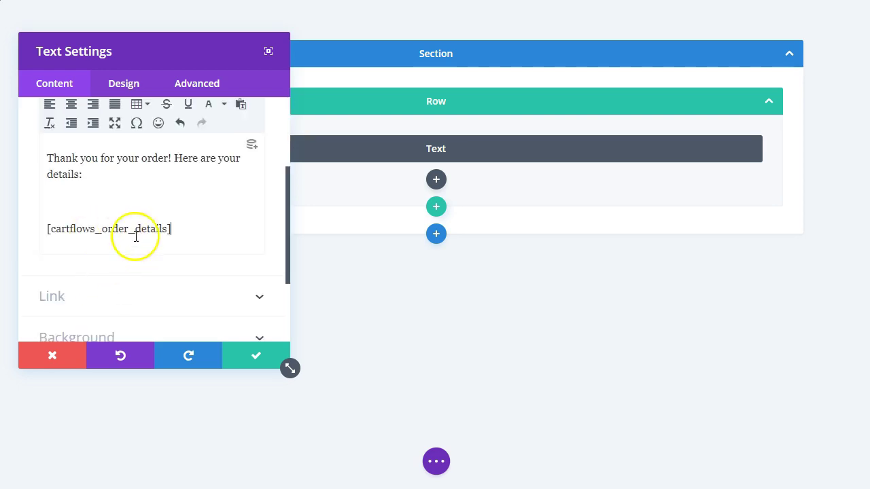
Format the "Thank you for your order! Here are your details:" line as a heading and save the Text module
left_click_drag(122, 187, 23, 155)
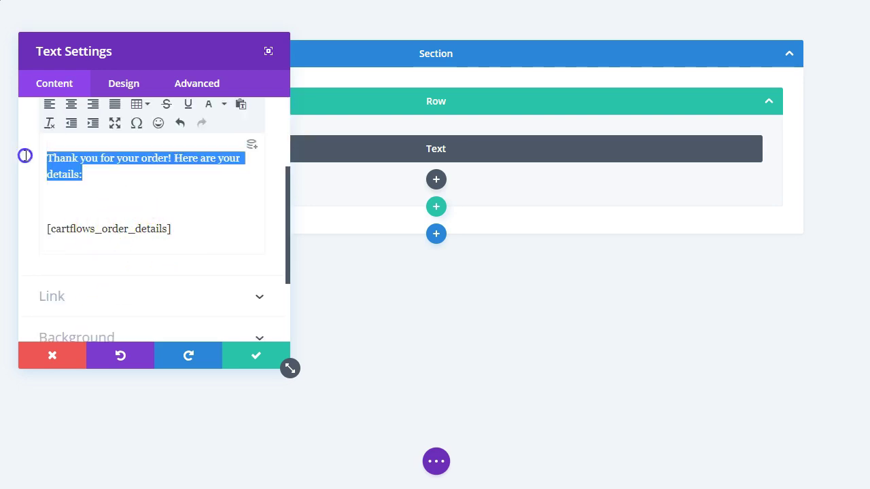
scroll(146, 195, "up", 1)
scroll(146, 195, "up", 2)
left_click(94, 225)
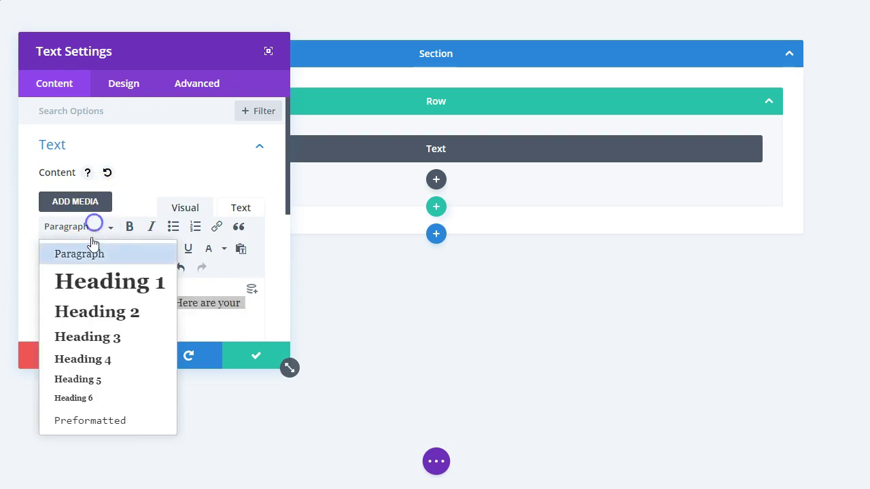
left_click(236, 352)
Add a Button module below the text with the button text "Go to your purchase"
left_click(436, 179)
type("button")
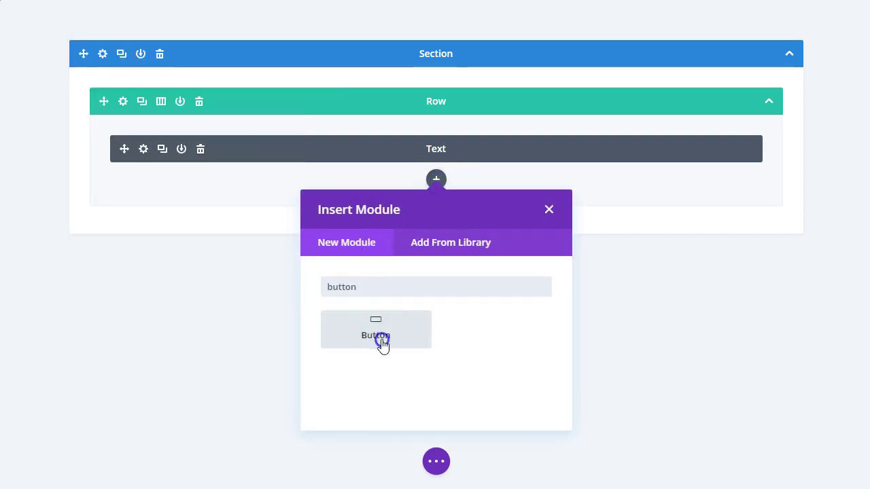
left_click(380, 340)
left_click(102, 199)
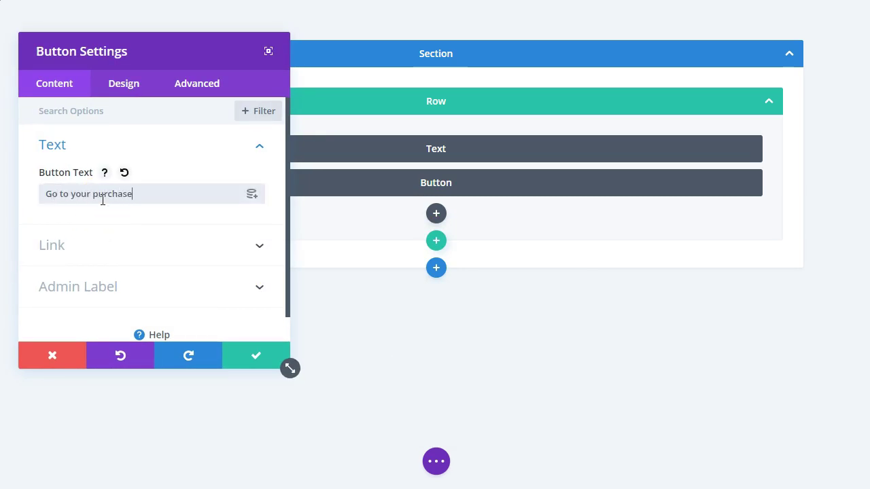
left_click(121, 253)
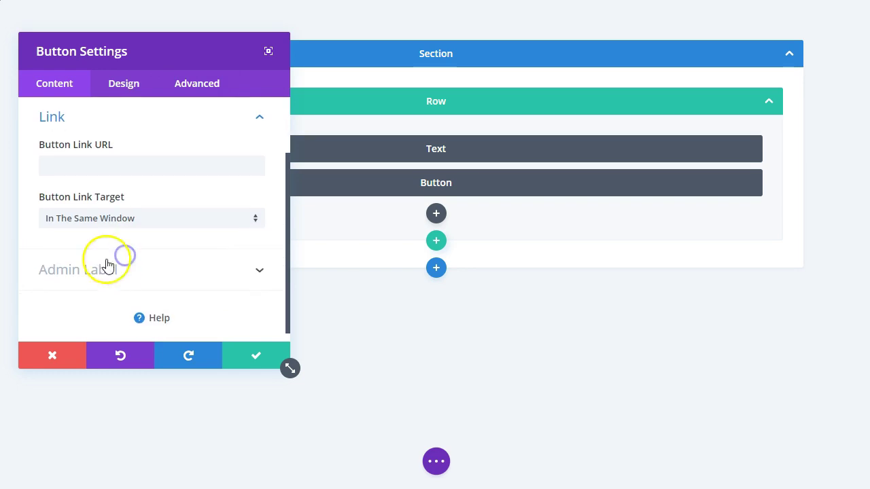
left_click(81, 158)
type("https://")
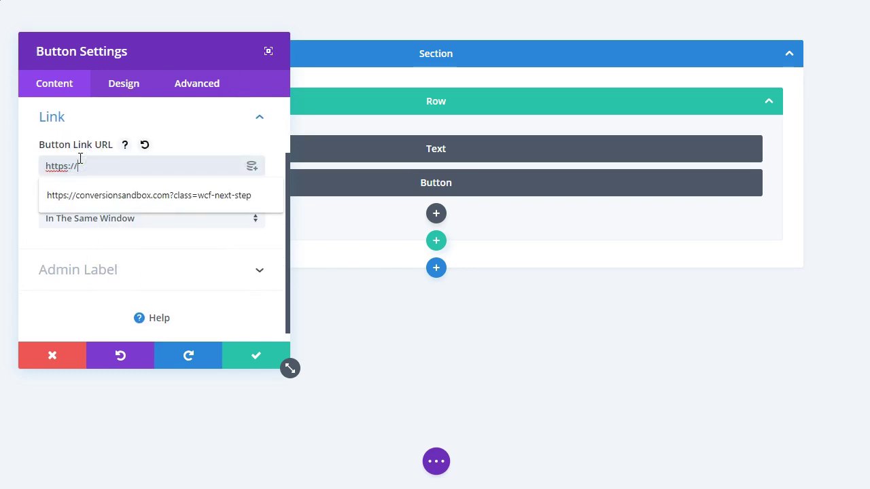
type("google.com/")
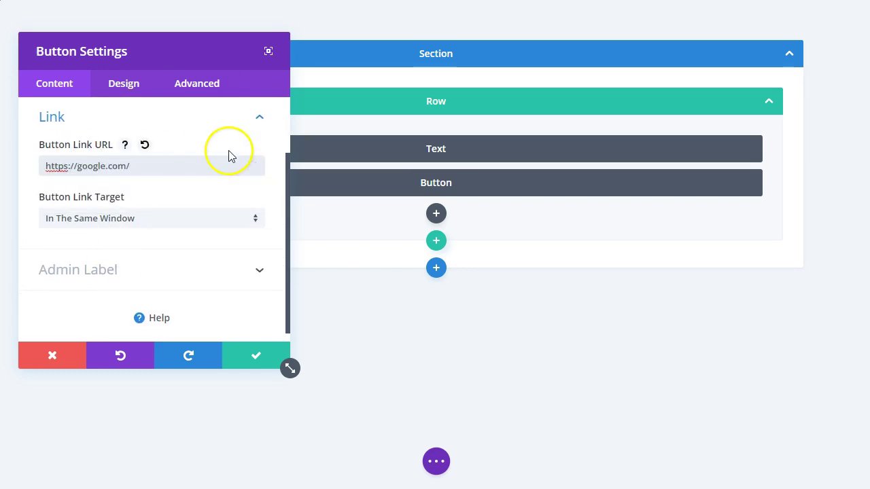
left_click(248, 357)
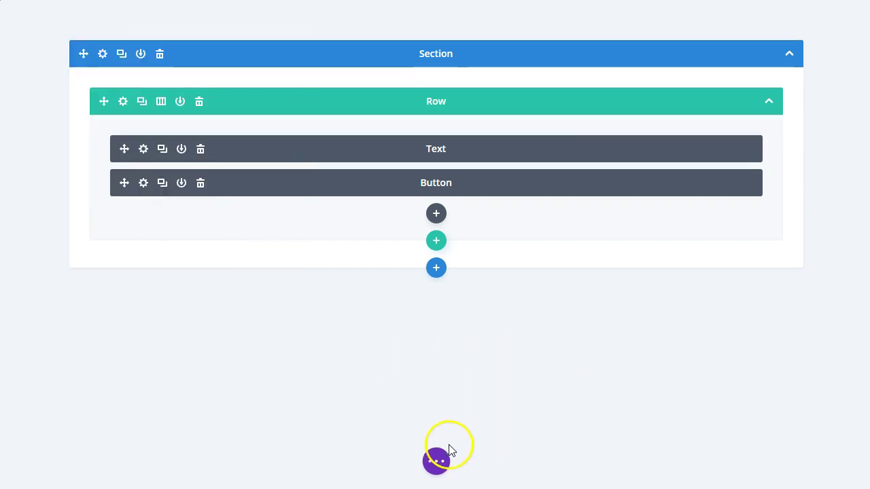
Preview the Thank You page in desktop view, and exit the visual builder while saving all changes
left_click(438, 463)
left_click(105, 461)
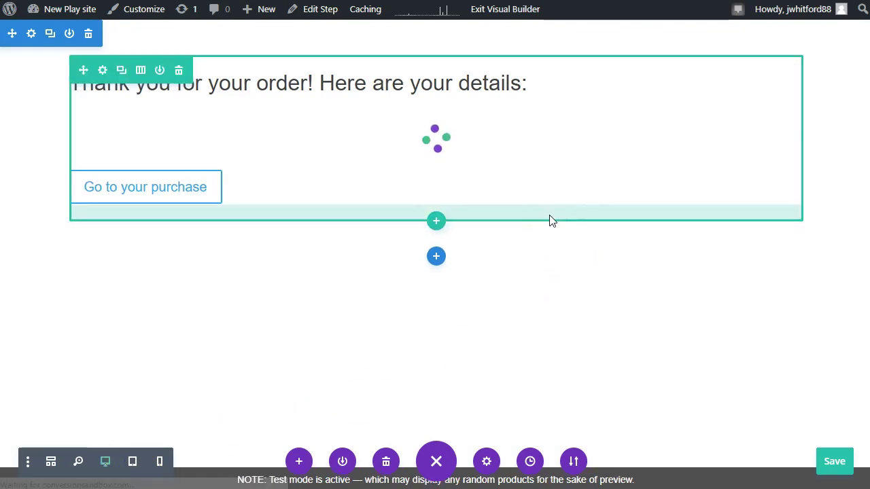
left_click_drag(549, 214, 433, 134)
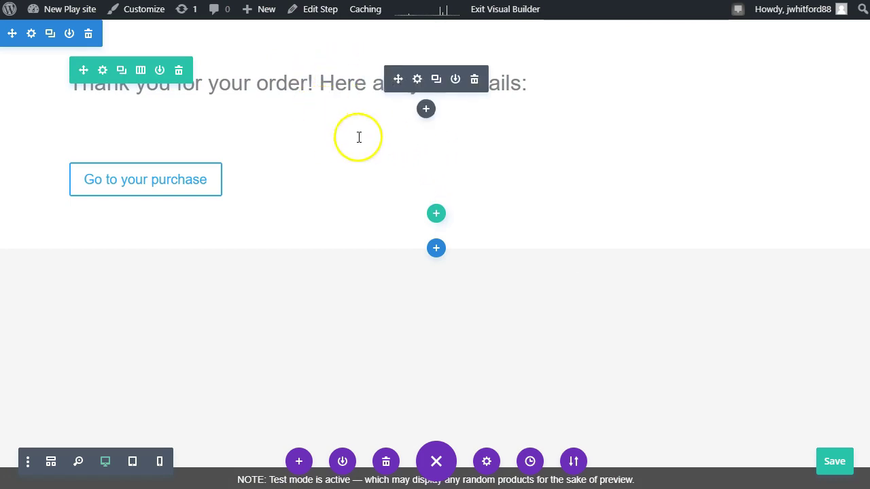
left_click(499, 12)
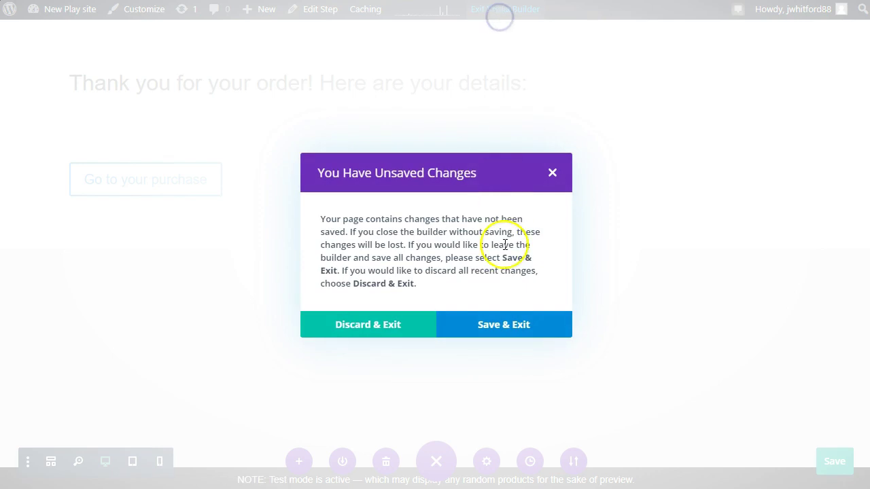
left_click(469, 322)
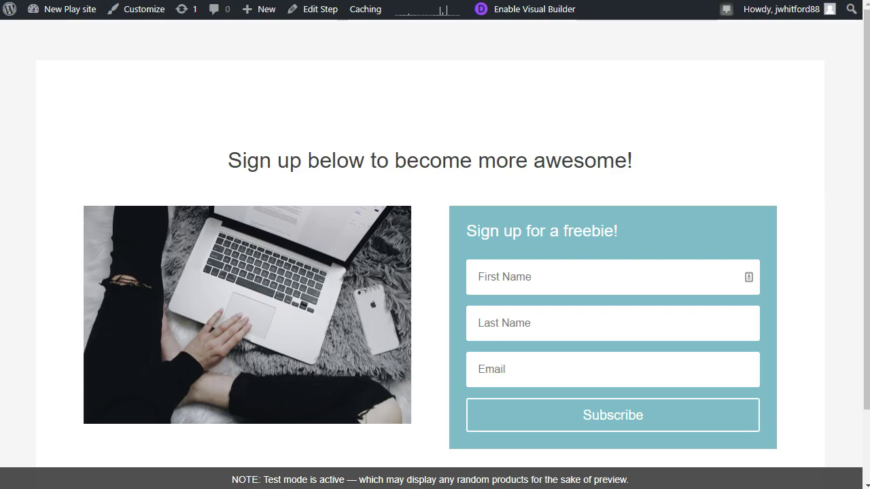
Test the lead generation page by filling in the freebie form's name and email fields and subscribing
left_click_drag(213, 151, 679, 170)
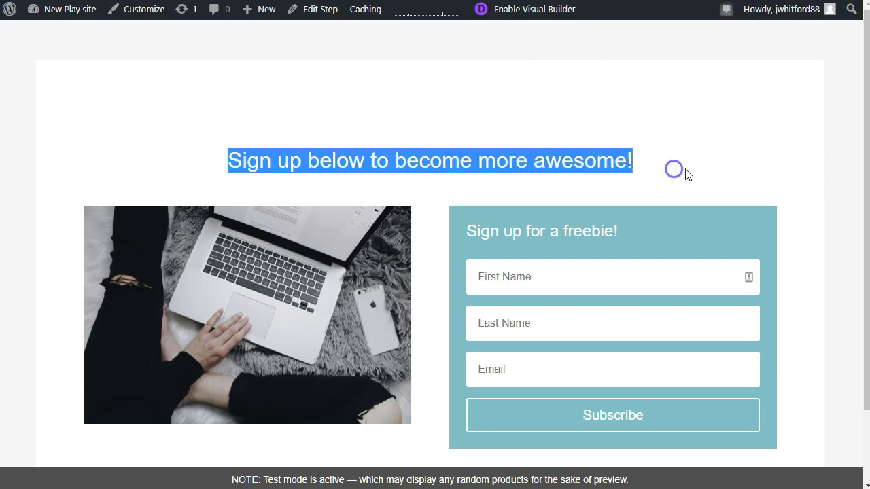
left_click(686, 169)
left_click(547, 265)
key("Down")
key("Down")
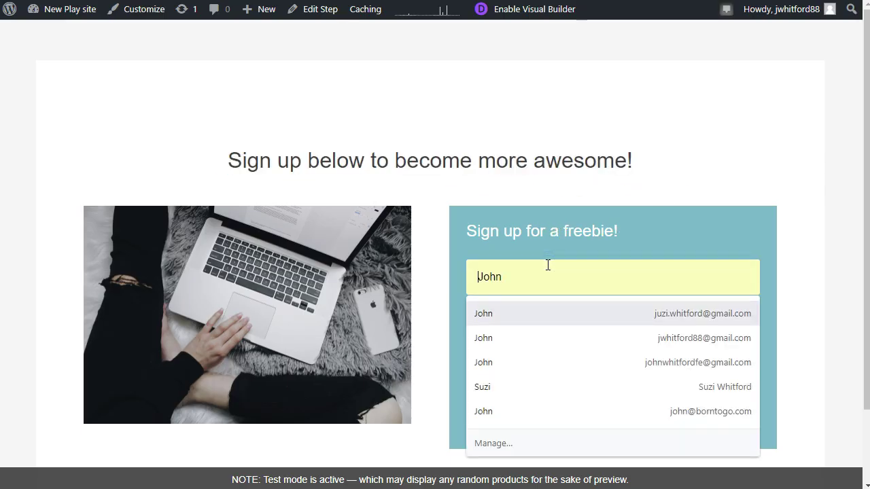
key("Return")
key("Tab")
left_click(603, 427)
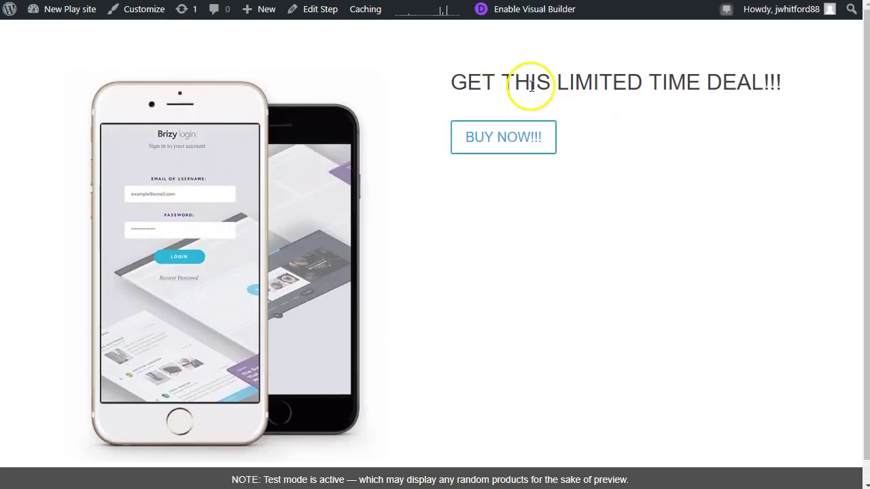
Proceed from the landing page's BUY NOW!!! offer to checkout and examine its billing fields, order summary, PayPal option and guarantee blurbs
left_click(517, 141)
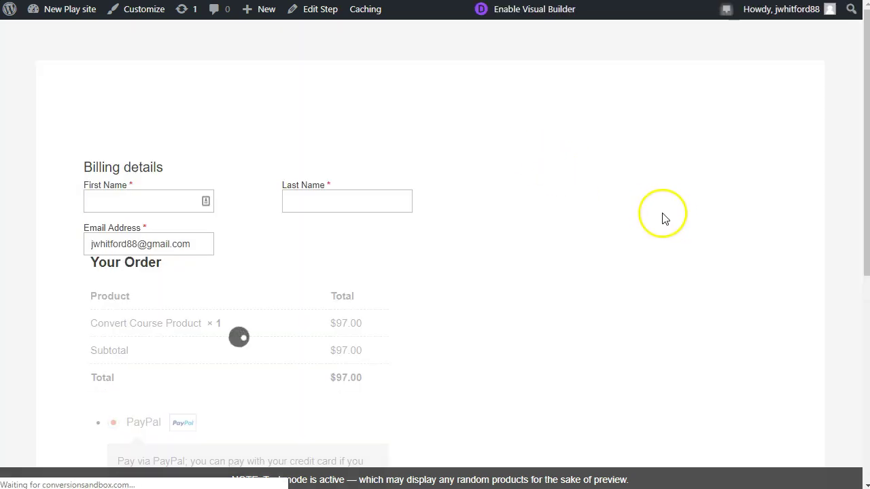
scroll(534, 207, "down", 3)
scroll(534, 208, "up", 3)
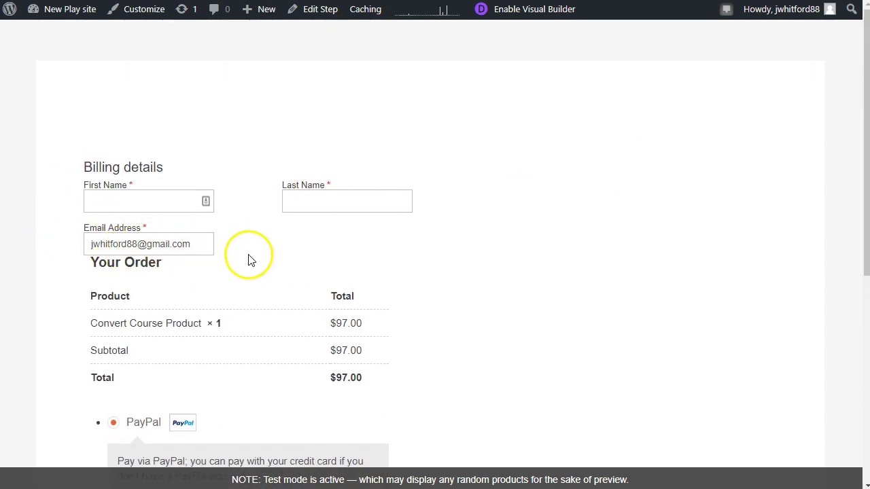
left_click(129, 208)
left_click(384, 216)
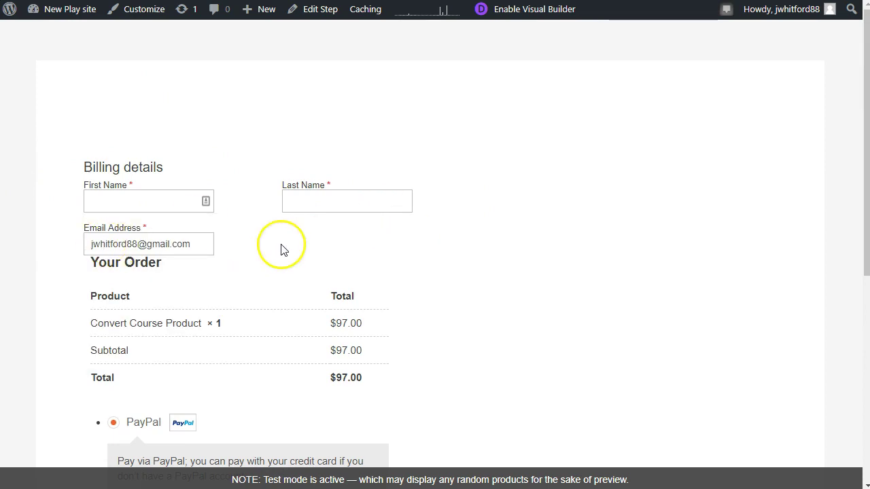
left_click_drag(91, 265, 154, 266)
left_click(136, 267)
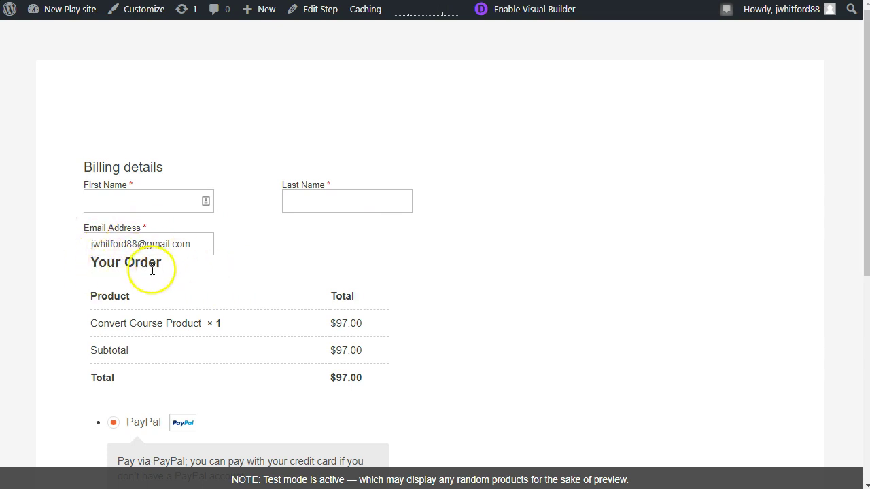
scroll(115, 265, "down", 2)
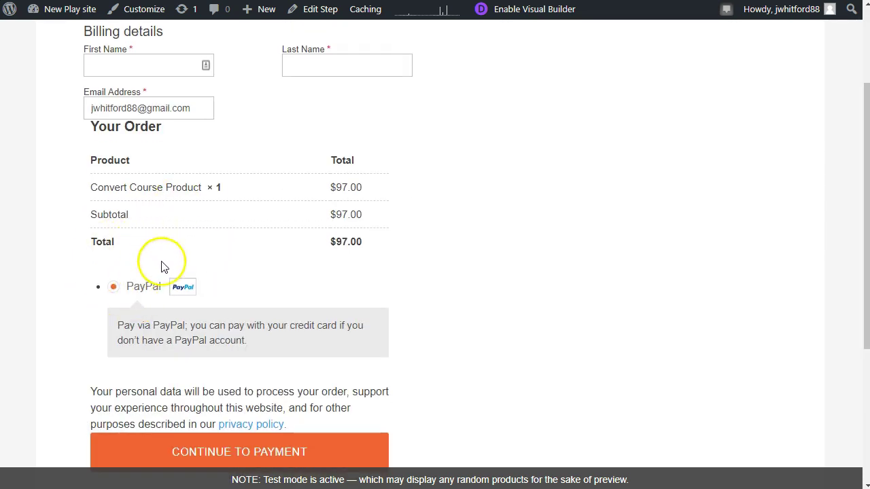
scroll(204, 255, "down", 2)
scroll(247, 238, "down", 2)
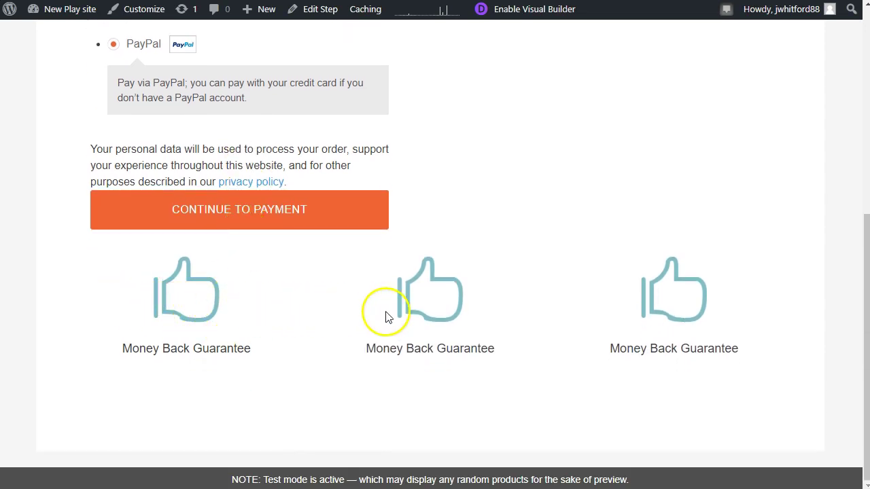
scroll(406, 311, "up", 3)
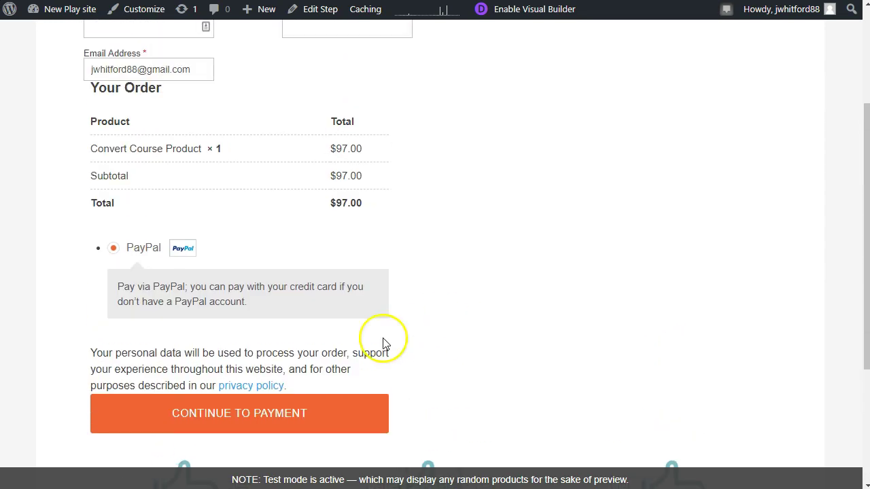
Submit the checkout, fill in the required billing first and last name, and continue to payment again
left_click(214, 411)
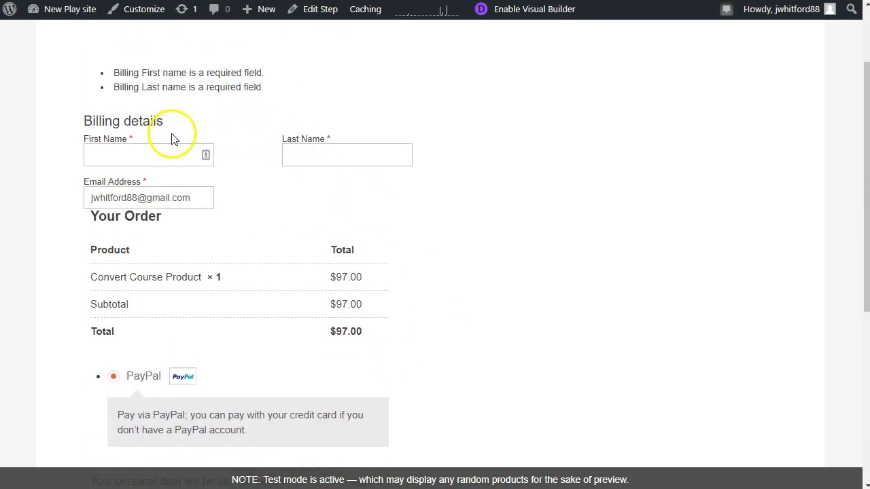
left_click(123, 153)
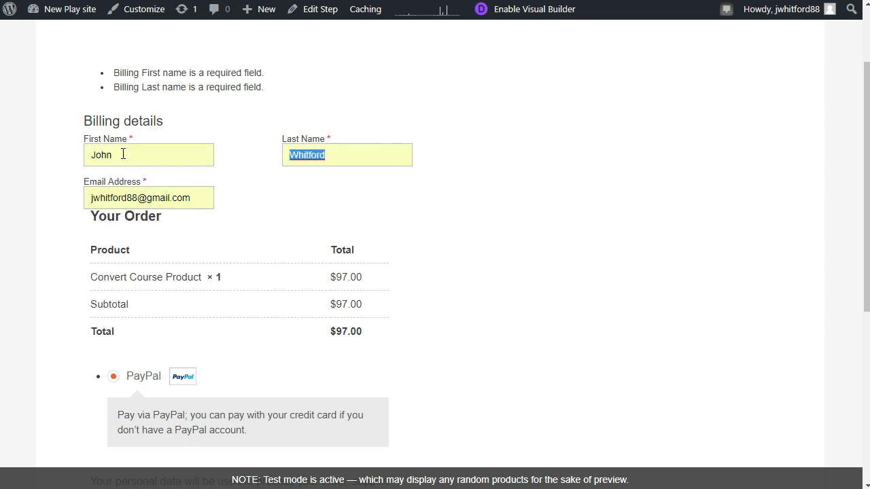
left_click(421, 247)
scroll(582, 265, "down", 4)
left_click(189, 275)
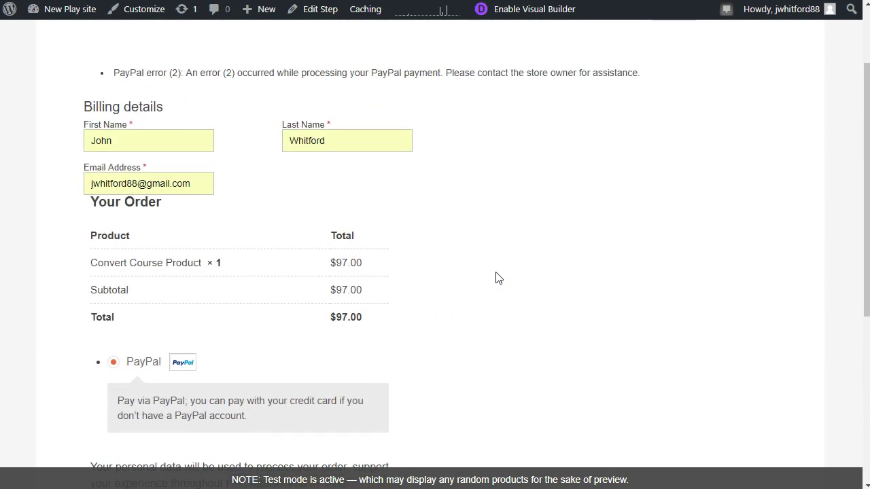
Read the payment message above the billing details and look over the rest of the checkout page
left_click_drag(242, 72, 485, 76)
left_click(527, 106)
scroll(493, 297, "down", 5)
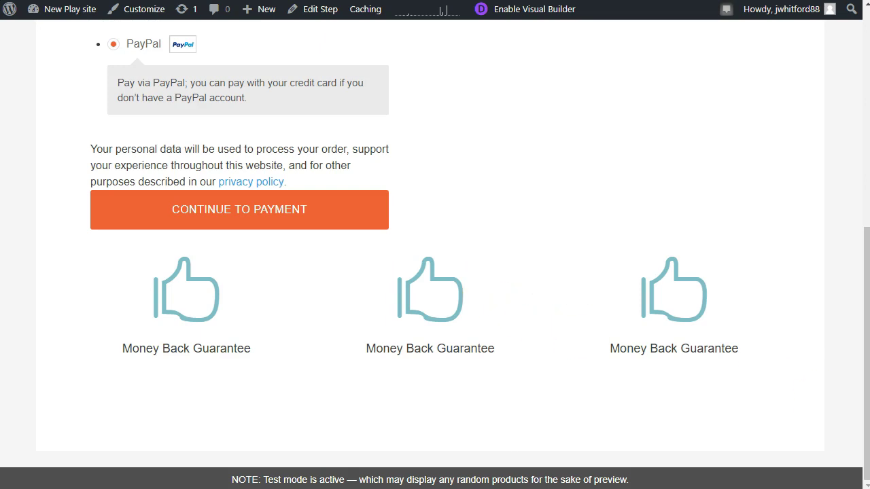
Return to editing the Divi Flow 2 flow and open its analytics report
left_click(265, 288)
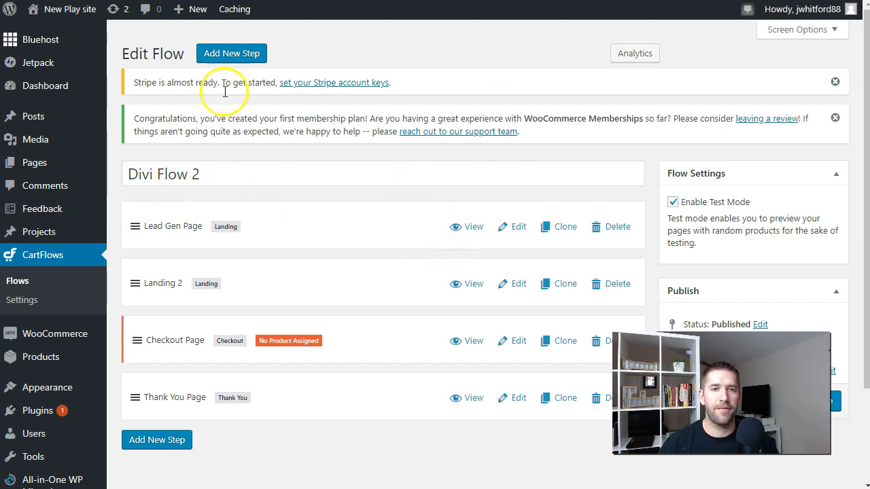
left_click(636, 57)
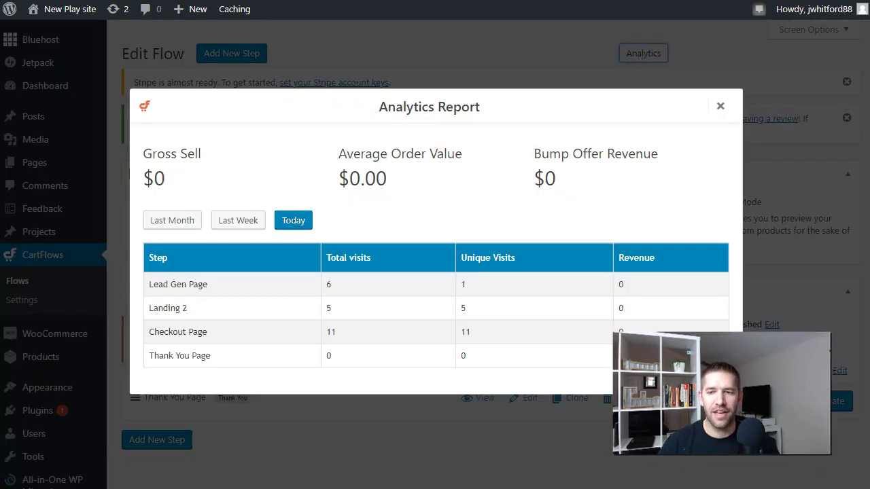